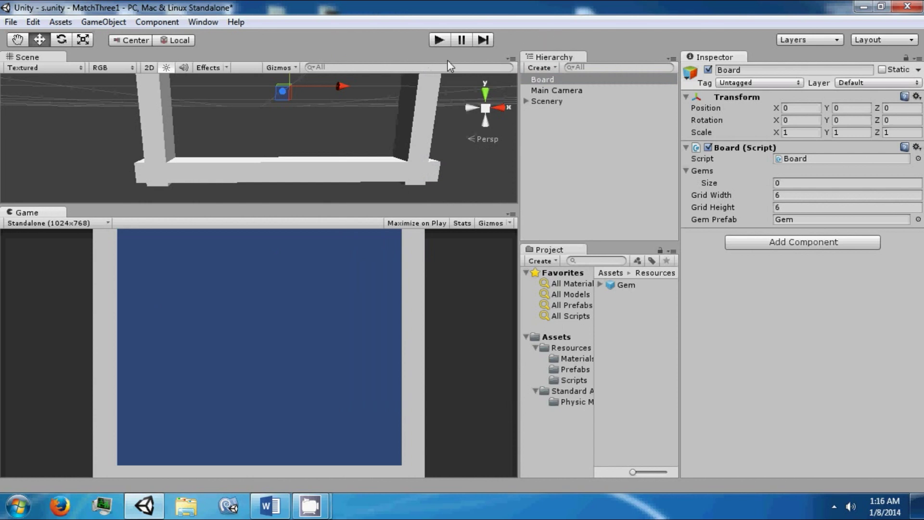
Play the game to inspect a gem in the 6×6 grid, then stop and list the Board, Feeler and Gem scripts.
left_click(445, 41)
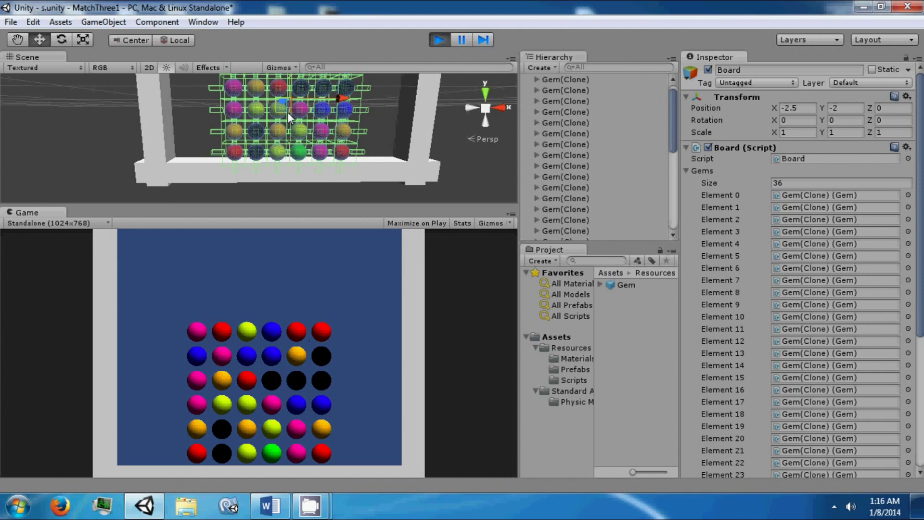
left_click(323, 99)
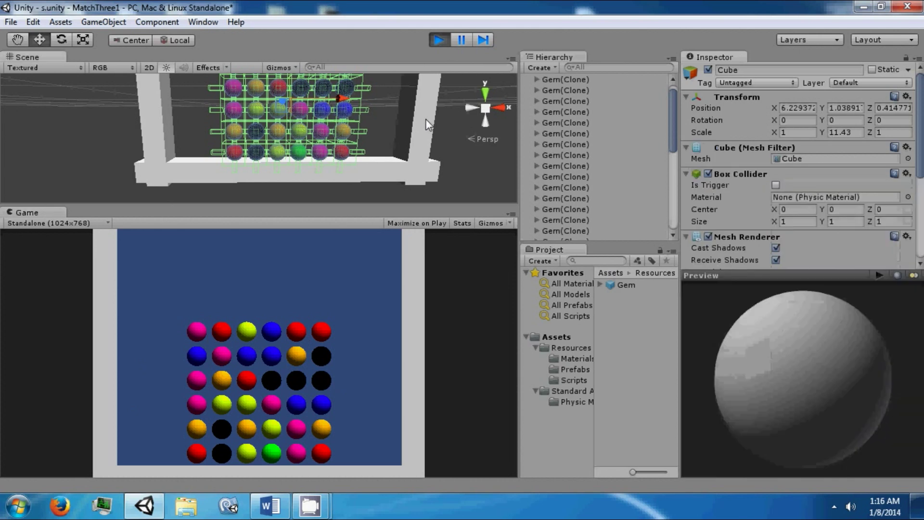
scroll(719, 194, "down", 5)
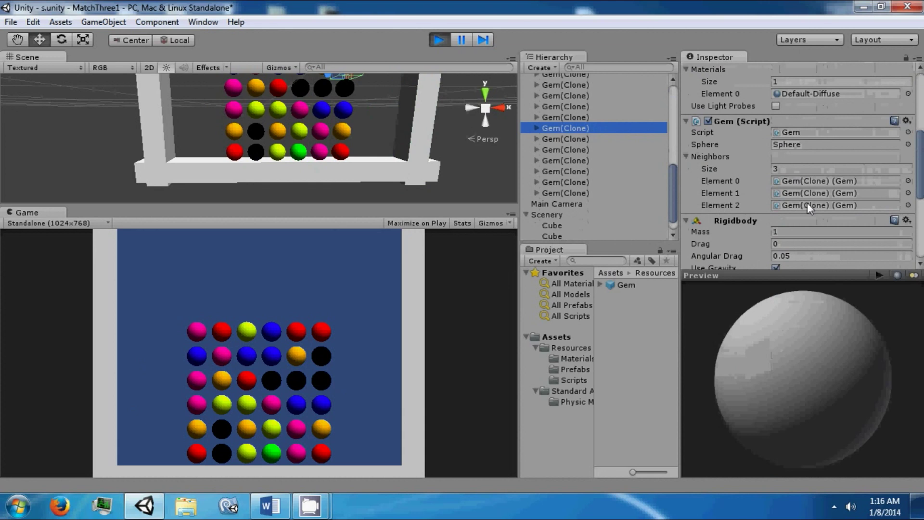
right_click_drag(372, 135, 380, 53)
key("w")
key("d")
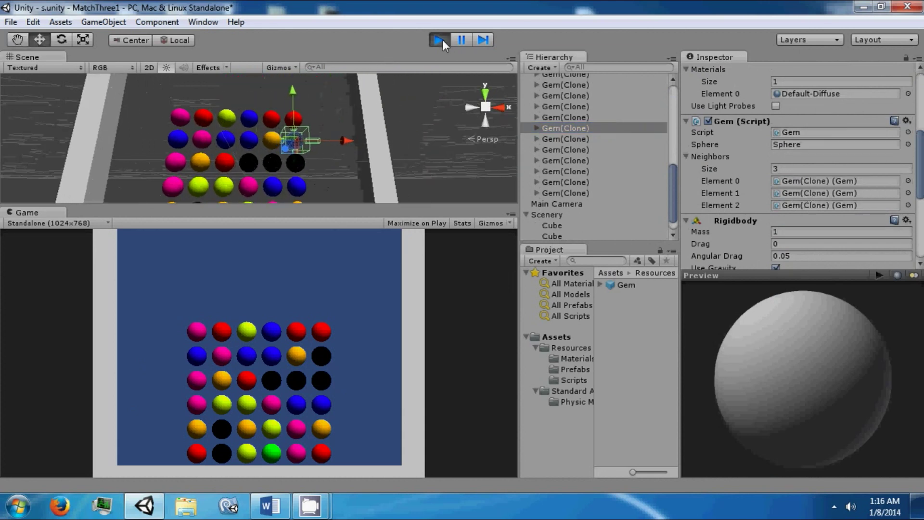
left_click(440, 40)
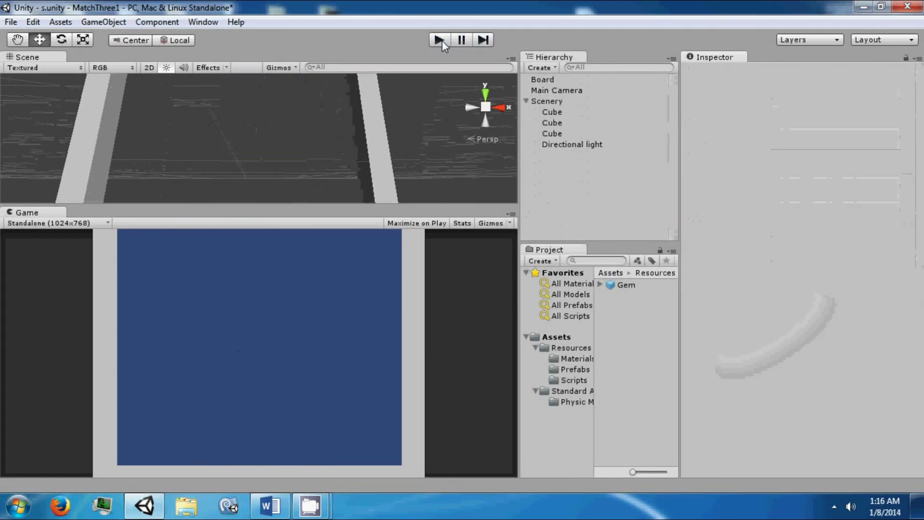
left_click(573, 381)
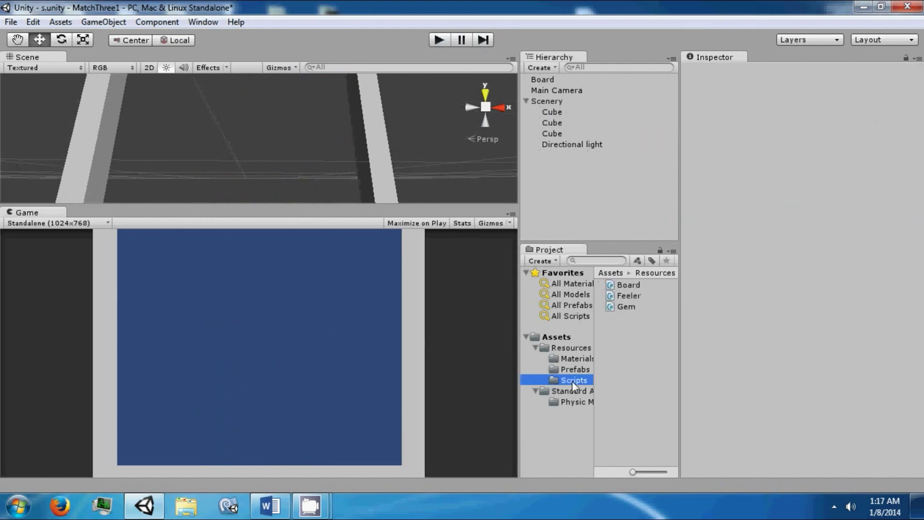
Add a 'public GameObject selector' field below sphere in Gem.cs, save it and return to Unity.
double_click(620, 307)
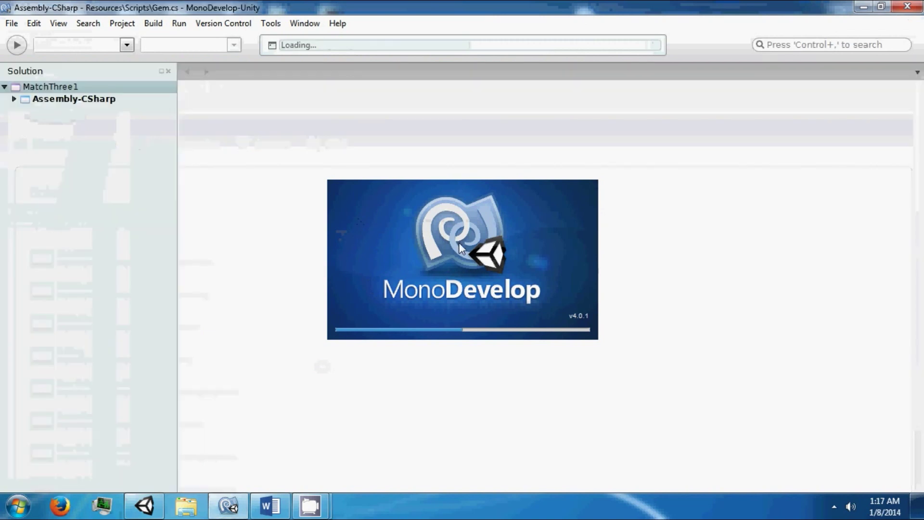
scroll(371, 260, "down", 6)
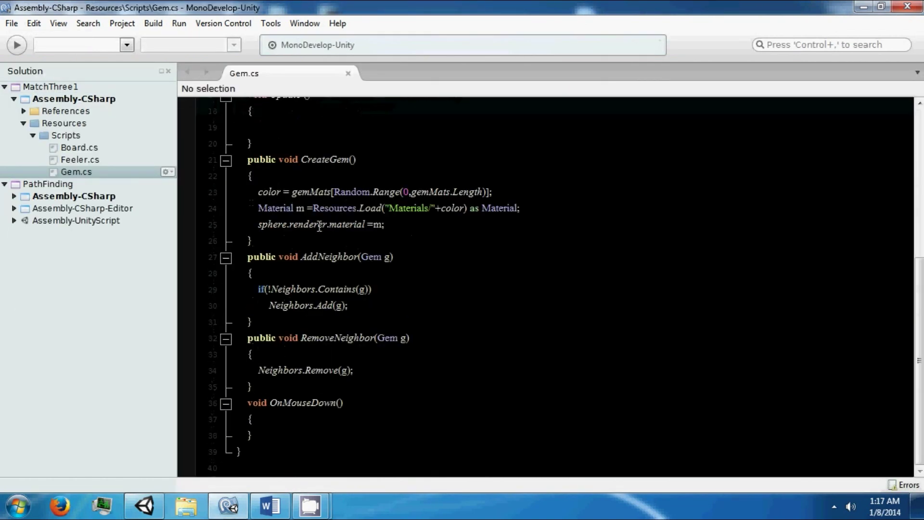
scroll(319, 227, "up", 6)
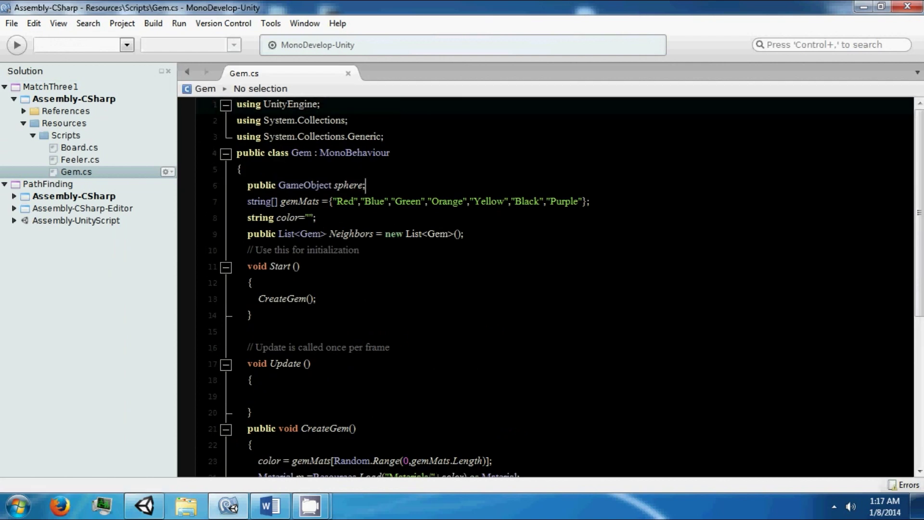
key("Return")
type("public ")
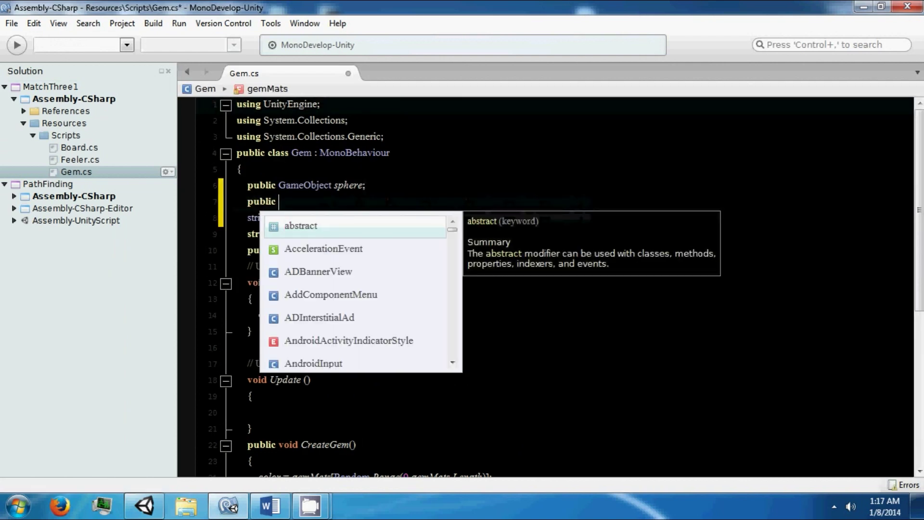
type("GameObject selector;")
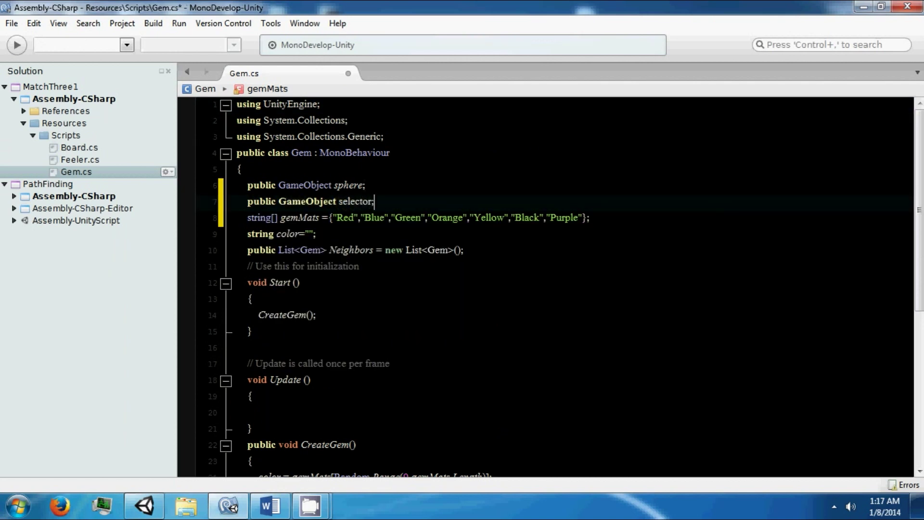
key("ctrl+s")
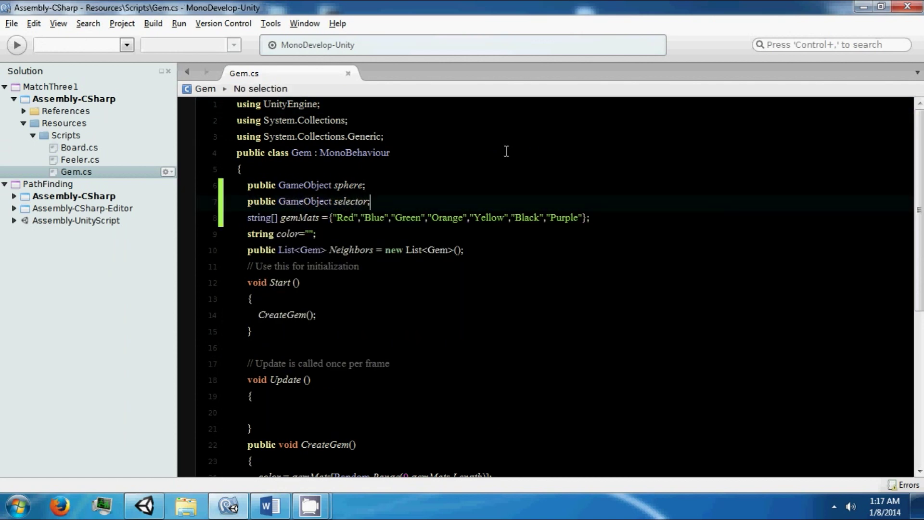
key("alt+Tab")
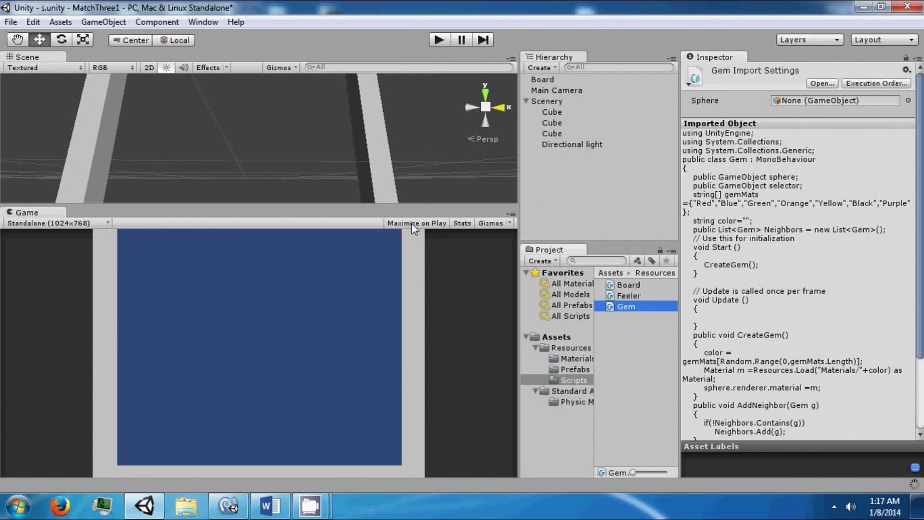
Place a Gem prefab instance in the scene and expand it to show its children.
left_click(559, 377)
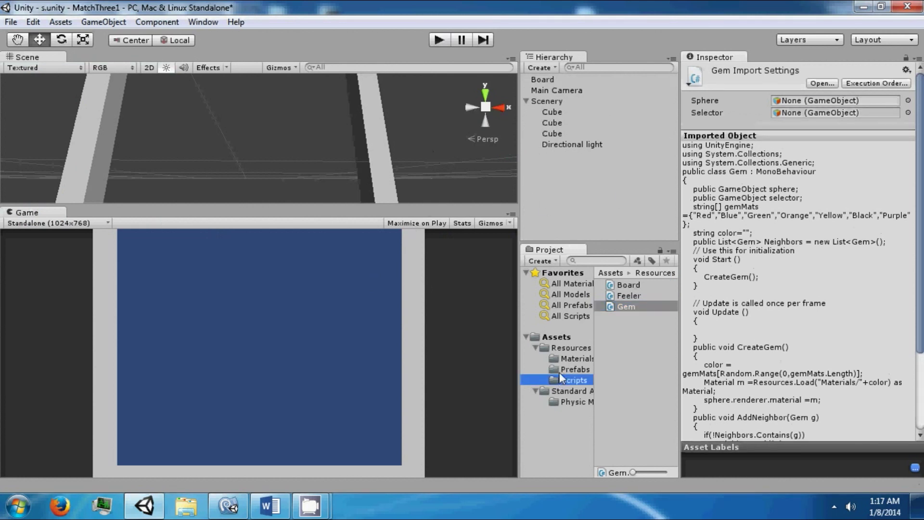
left_click(562, 371)
left_click_drag(616, 285, 597, 215)
left_click(526, 112)
right_click_drag(277, 138, 280, 156)
key("w")
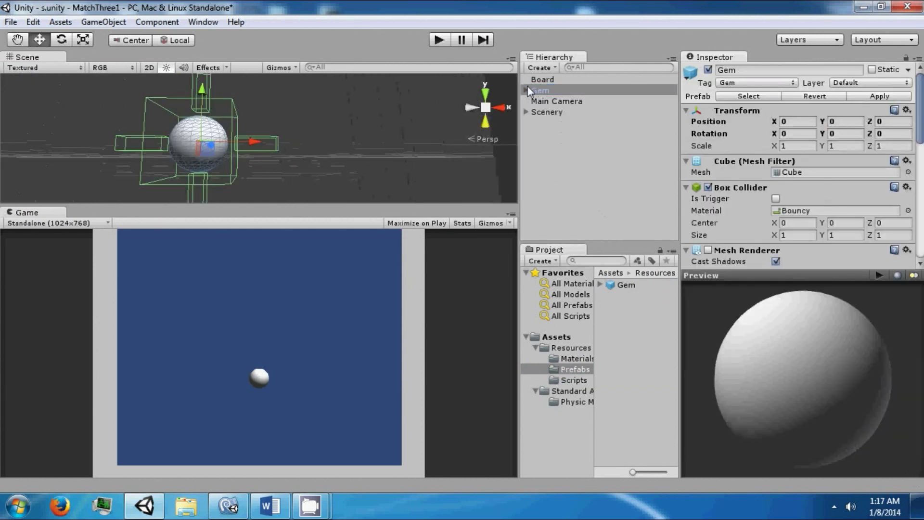
left_click(526, 90)
Create a particle system, nest it under the Gem and rename it Selector.
left_click(101, 23)
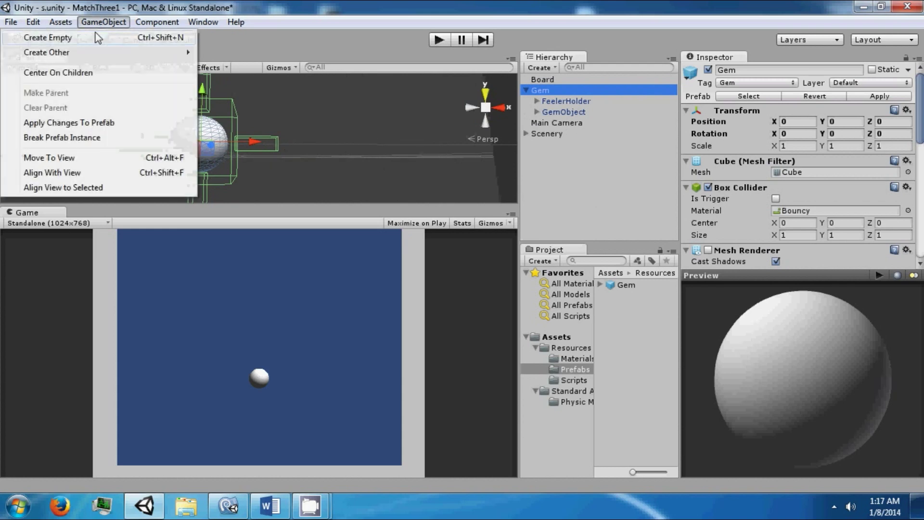
mouse_move(100, 51)
left_click(289, 53)
left_click_drag(560, 133, 558, 90)
left_click(748, 72)
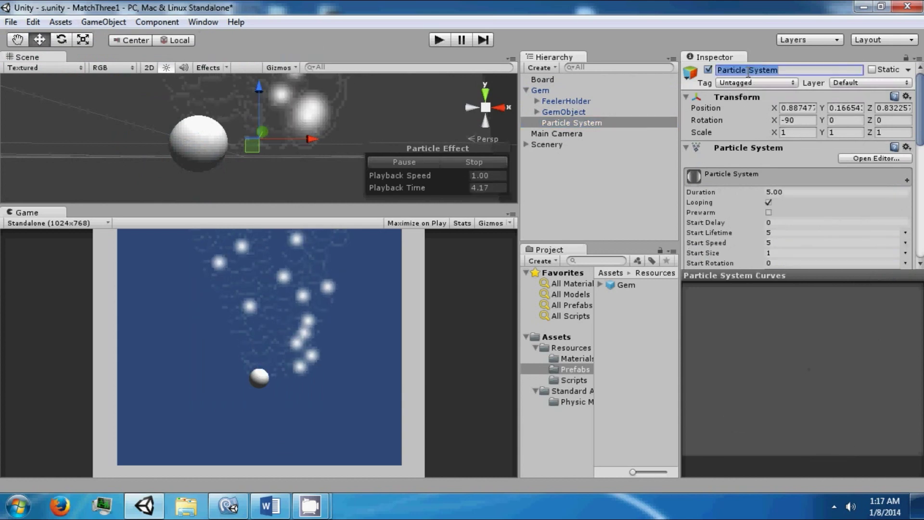
type("Selector")
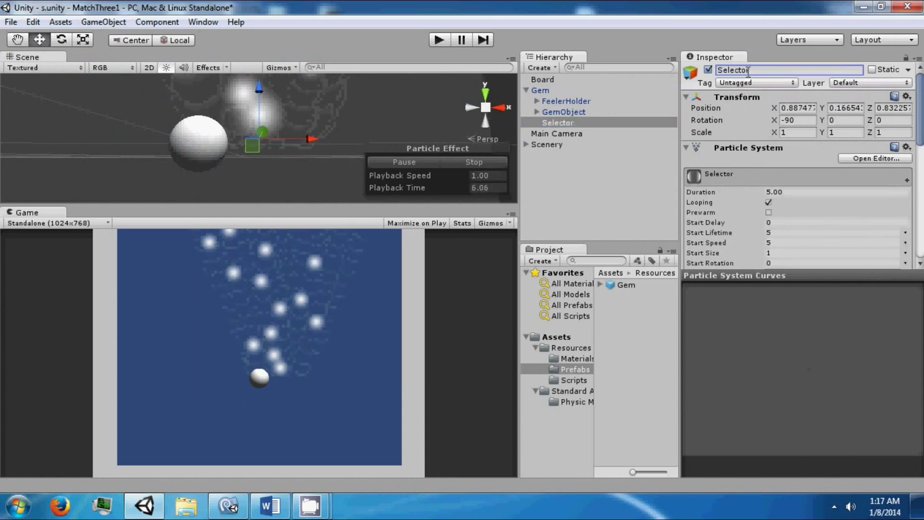
Set the Selector's Position to 0, 0, 0 and its X rotation to 0.
left_click_drag(780, 108, 791, 106)
key("BackSpace")
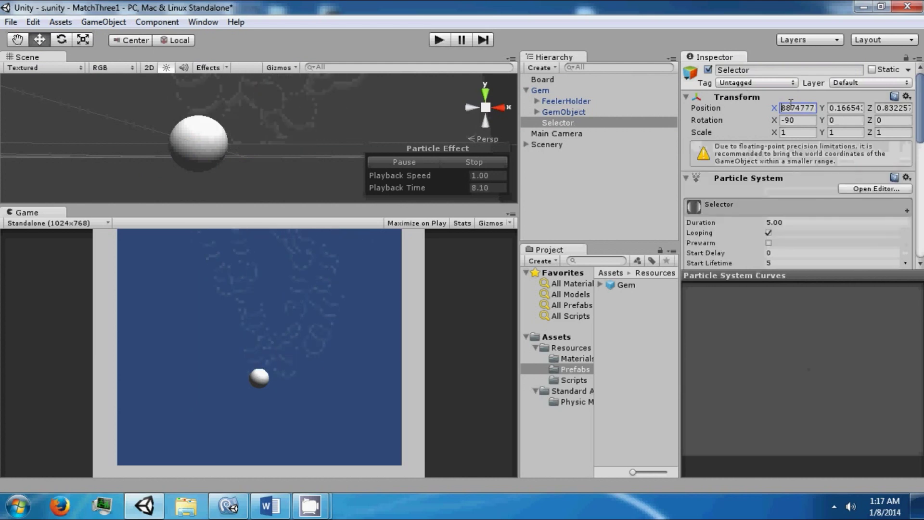
key("Delete")
key("Delete")
key("Delete")
key("Delete")
key("Delete")
key("Delete")
type("0")
key("Tab")
type("0")
key("Tab")
type("0")
key("Tab")
left_click(803, 120)
type("0")
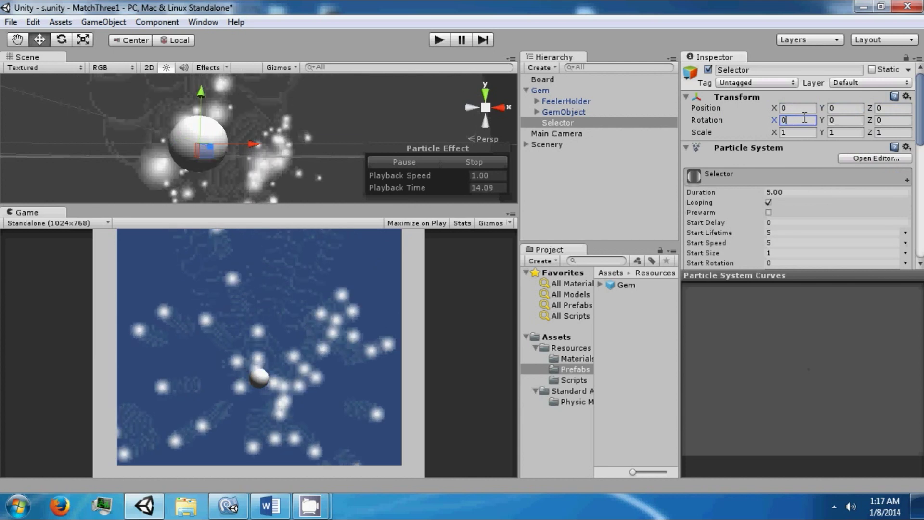
scroll(804, 118, "down", 3)
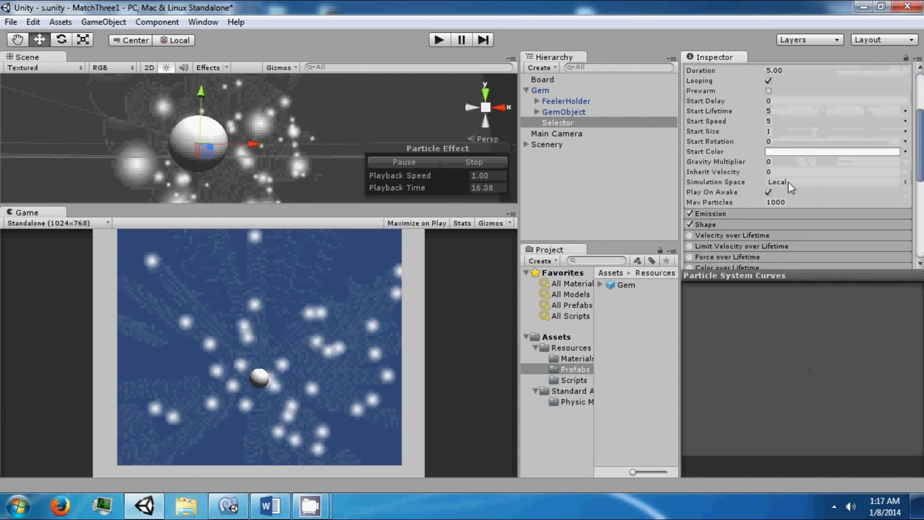
scroll(790, 159, "up", 2)
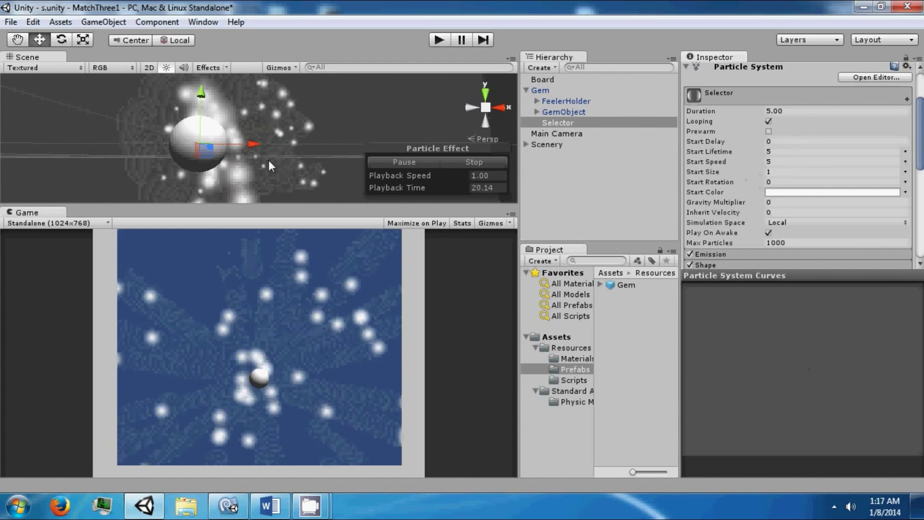
scroll(268, 160, "down", 3)
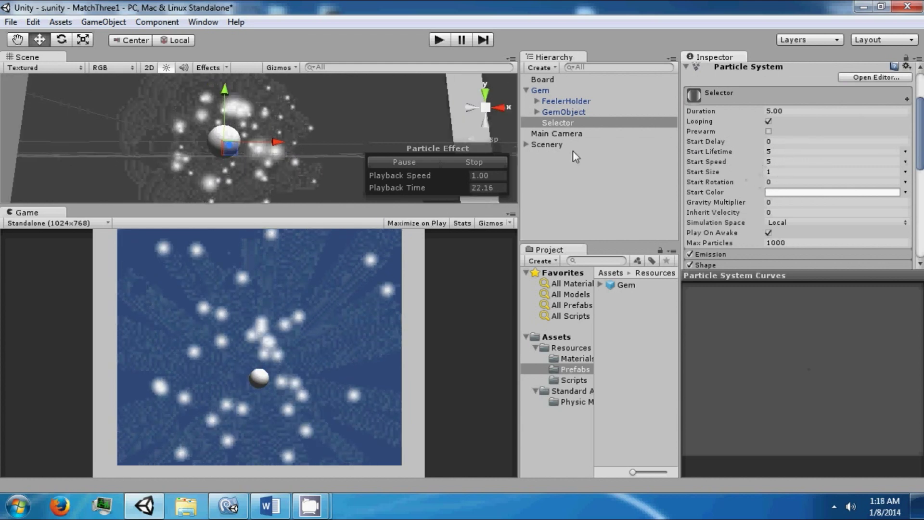
Give the Selector particles Start Speed 0, Start Lifetime 1 and Start Size 0.1.
left_click(779, 161)
type("1")
key("BackSpace")
type("0")
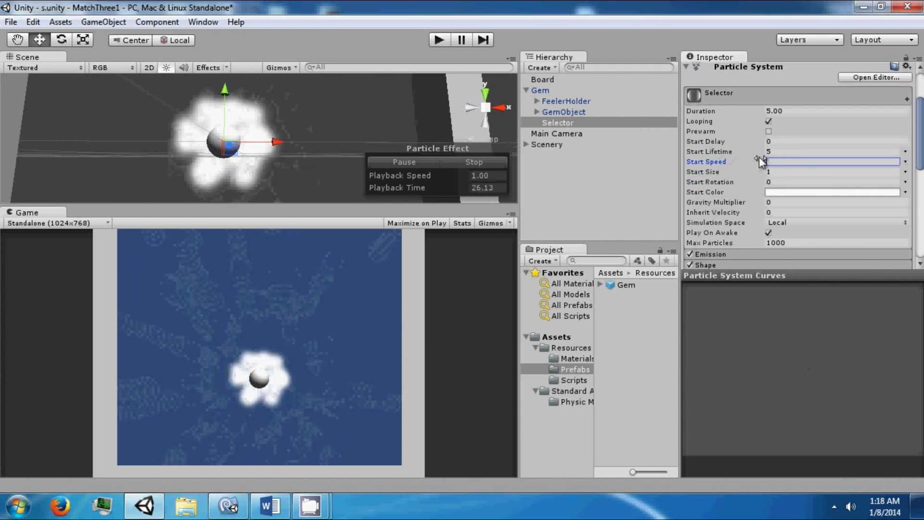
left_click(776, 151)
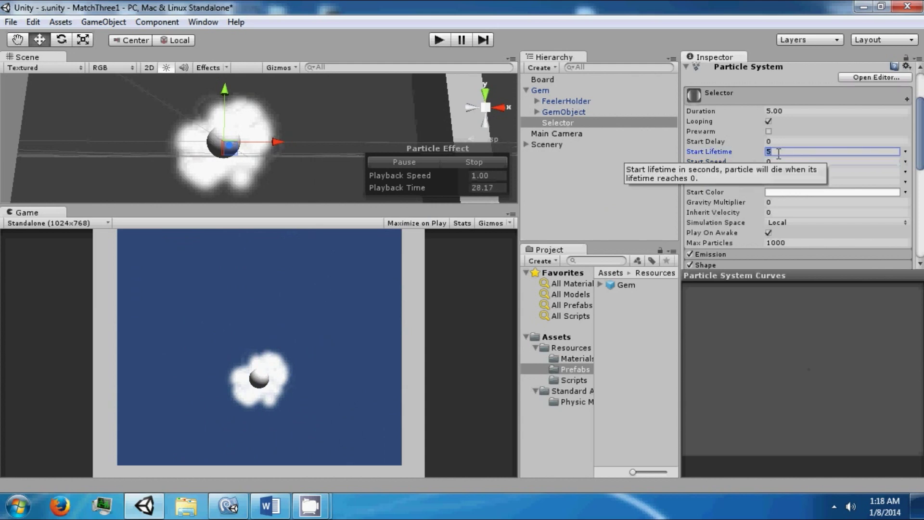
type("1")
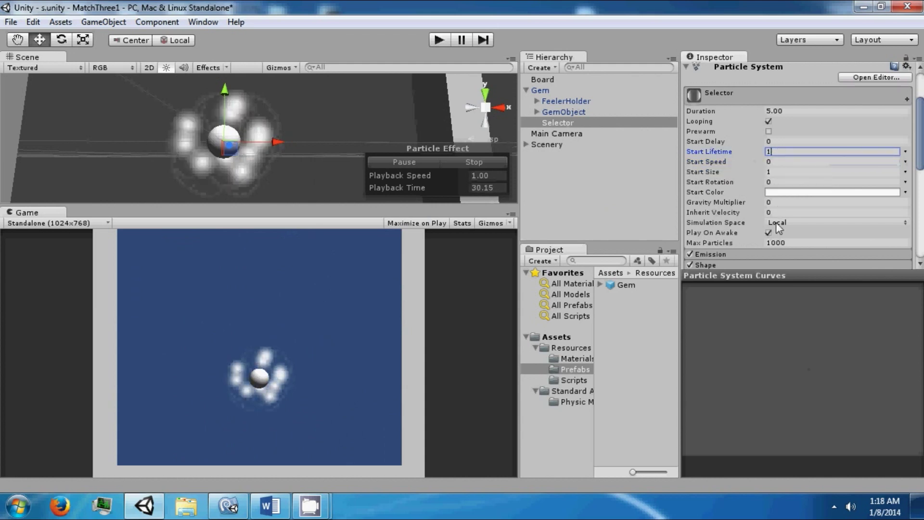
left_click(771, 174)
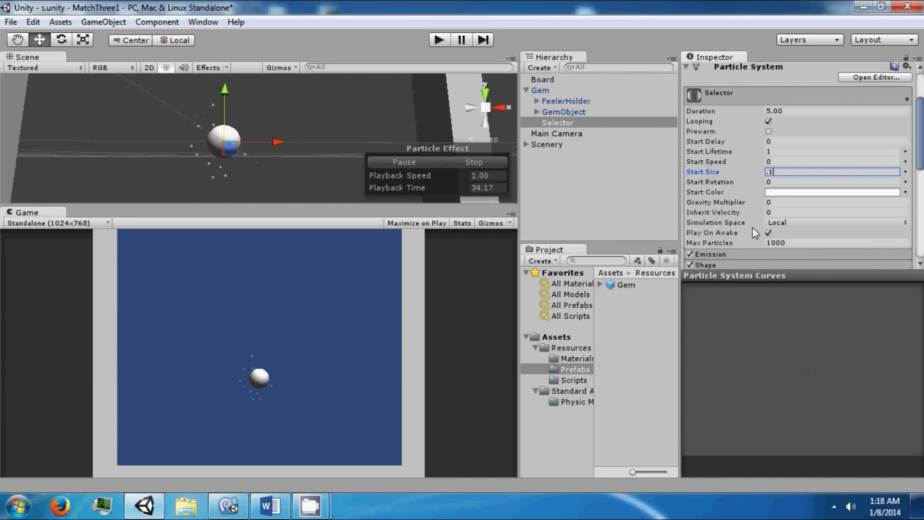
type(".1")
Pick a bright, fully saturated yellow as the particles' Start Color.
left_click(783, 192)
left_click_drag(756, 229, 758, 235)
left_click_drag(674, 201, 794, 105)
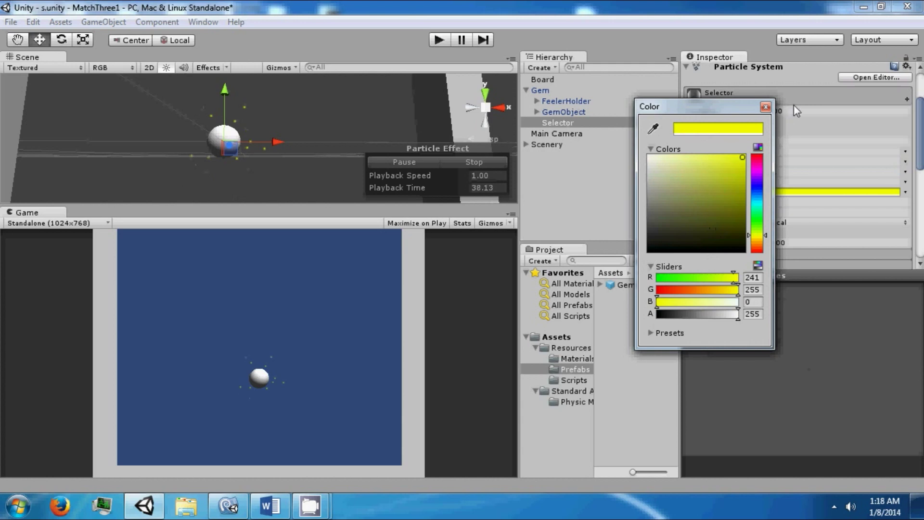
left_click(766, 107)
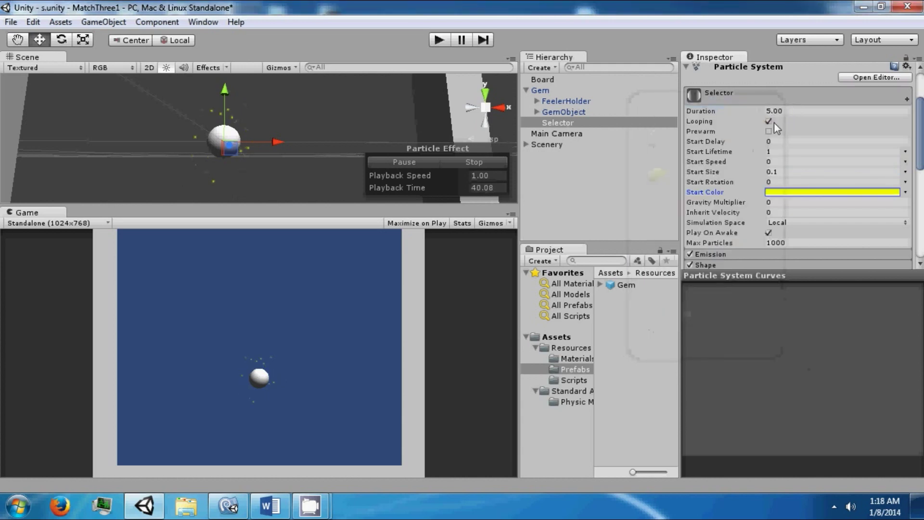
scroll(775, 170, "down", 10)
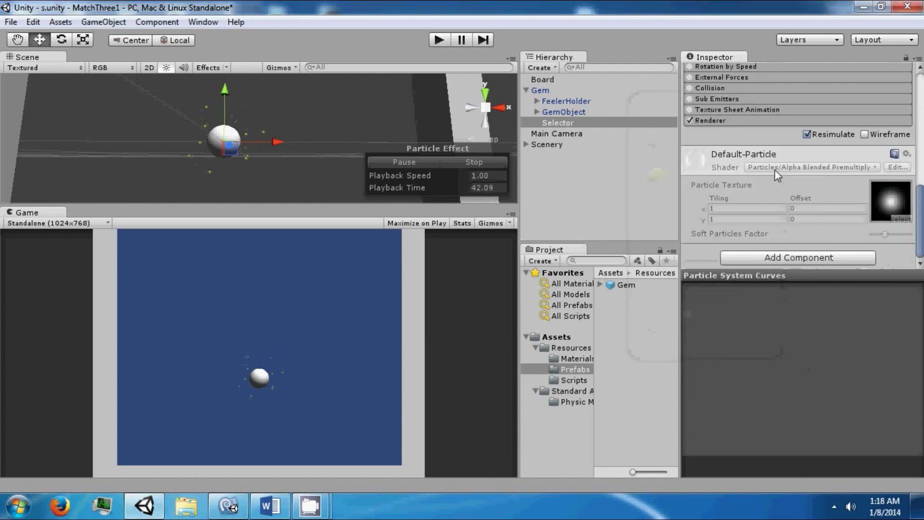
Shrink the Shape module's cone radius to 0.49.
scroll(733, 146, "up", 10)
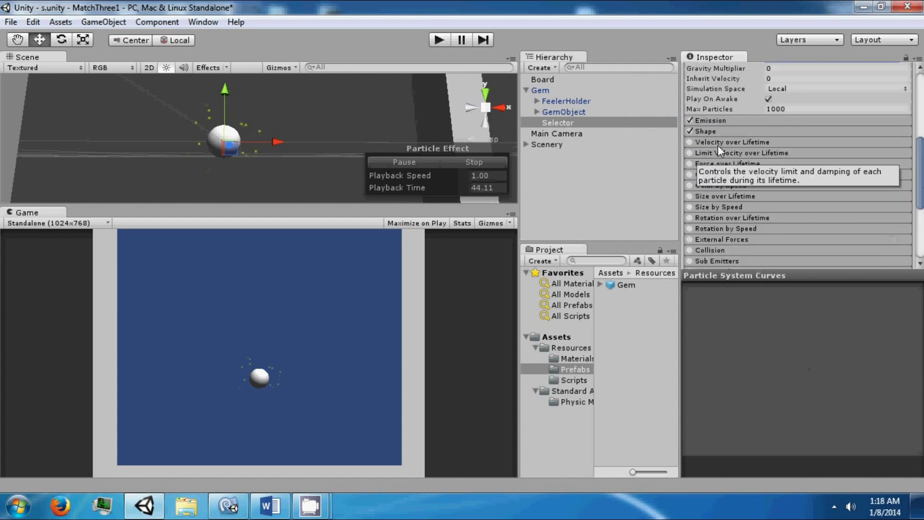
left_click(708, 131)
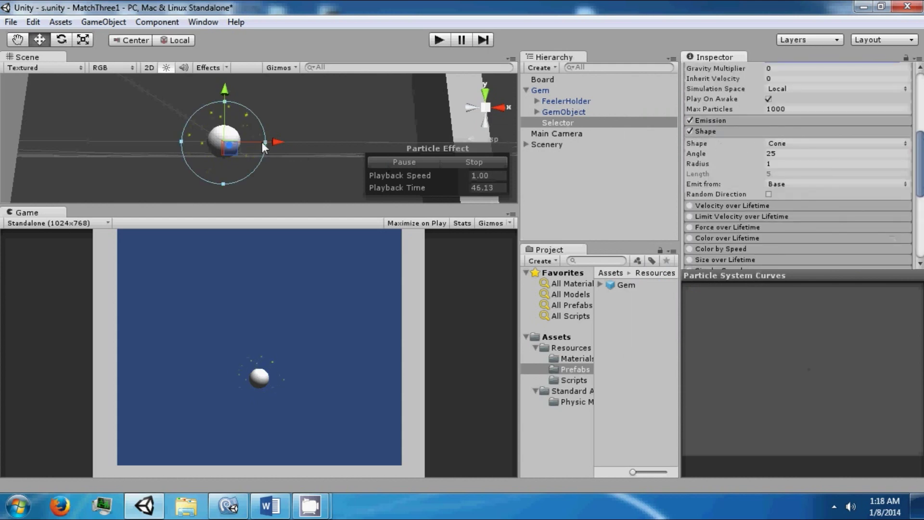
left_click_drag(763, 164, 753, 165)
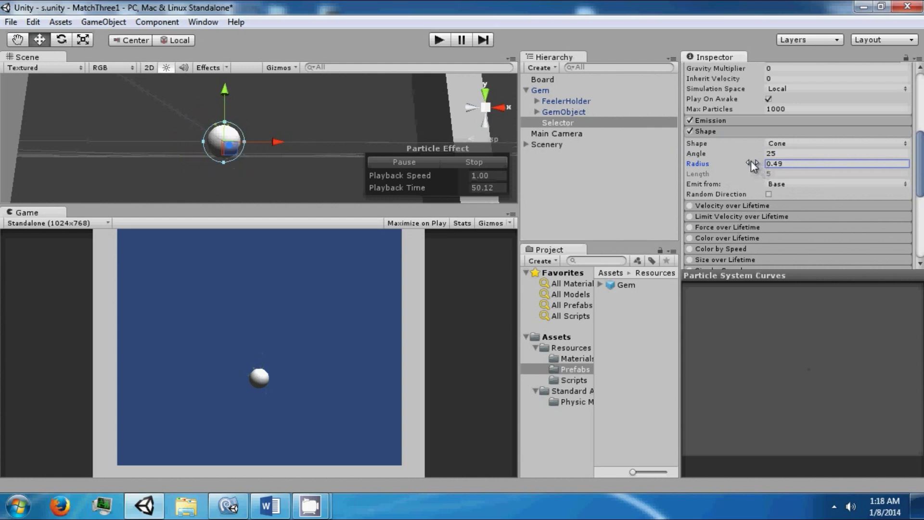
Raise the Emission rate to 11.05 and orbit the scene to view the sparkles.
scroll(301, 130, "up", 1)
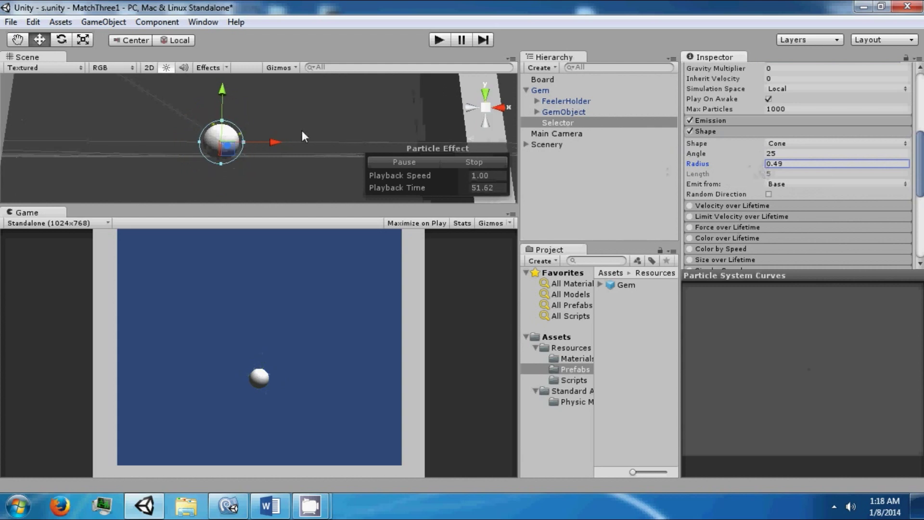
left_click(711, 120)
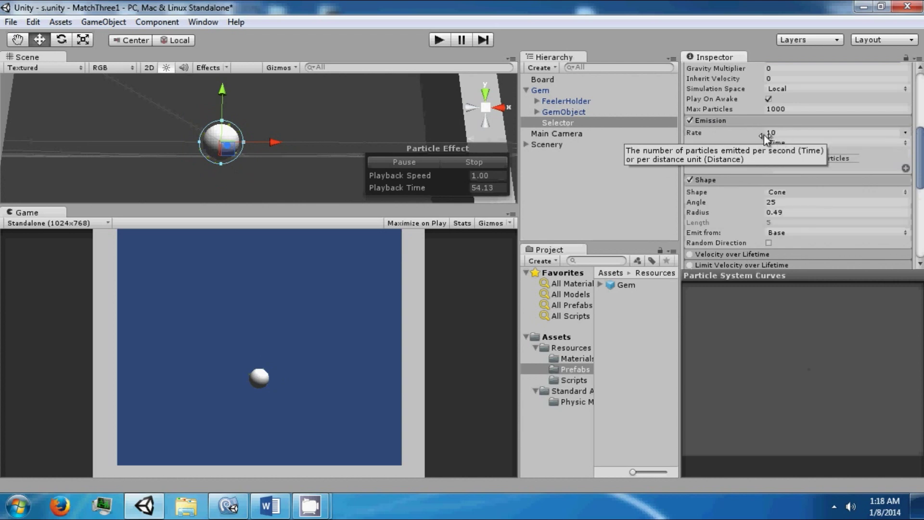
left_click(769, 133)
left_click_drag(775, 144, 792, 148)
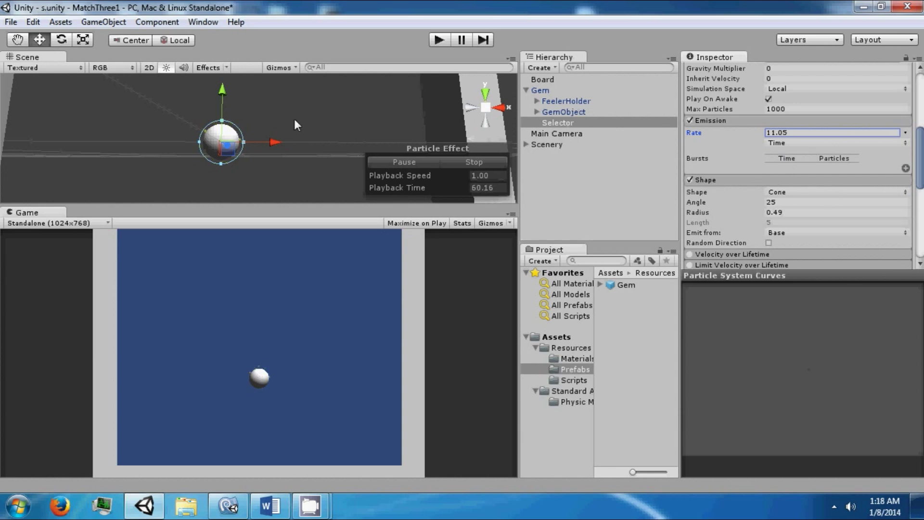
left_click_drag(305, 114, 336, 142, "alt")
left_click_drag(238, 134, 308, 159, "alt")
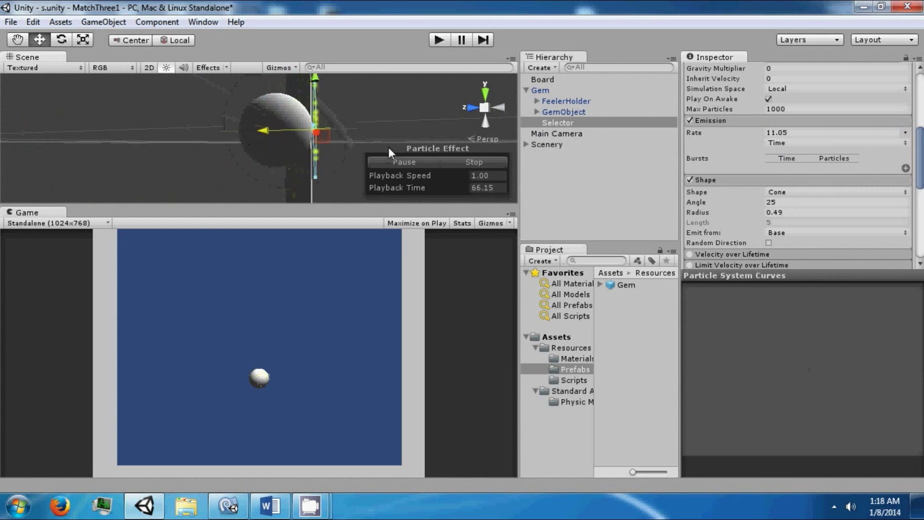
Change the Selector's Start Color to bright yellow 241, 255, 0.
left_click_drag(243, 136, 870, 115, "alt")
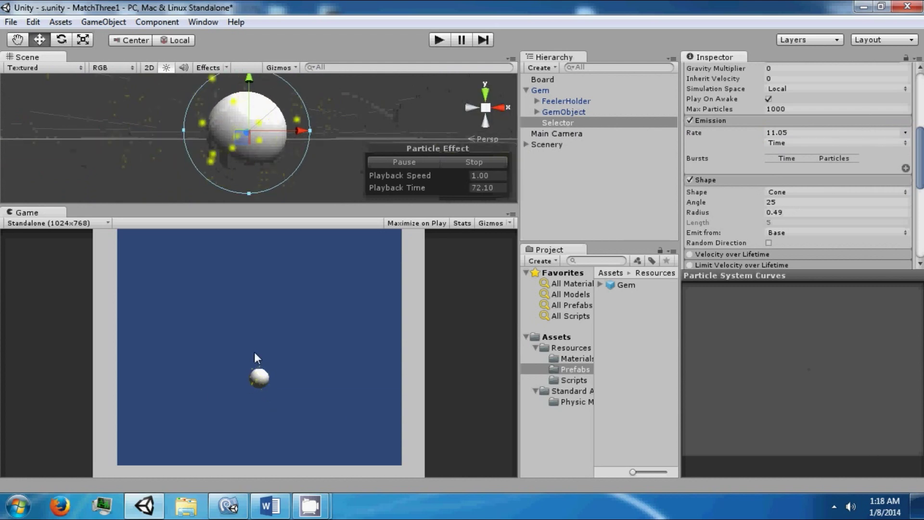
scroll(877, 149, "up", 4)
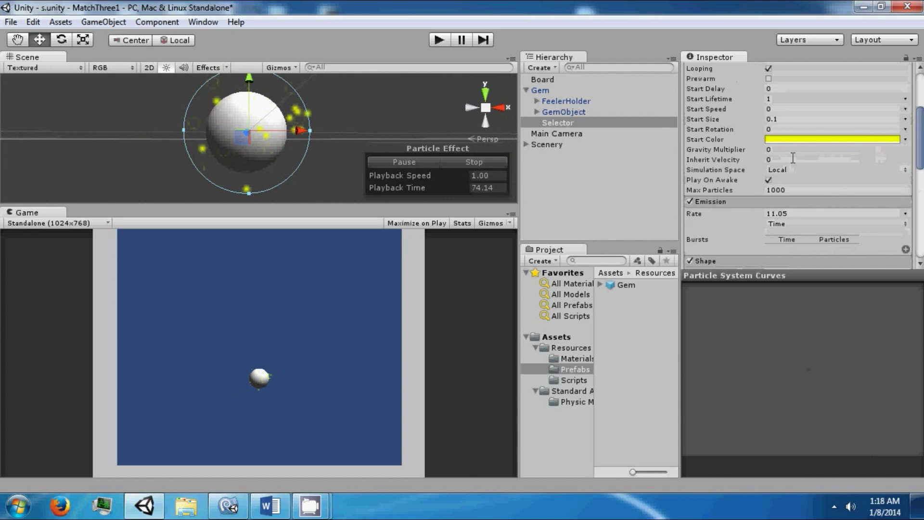
left_click(797, 140)
left_click_drag(736, 204, 765, 129)
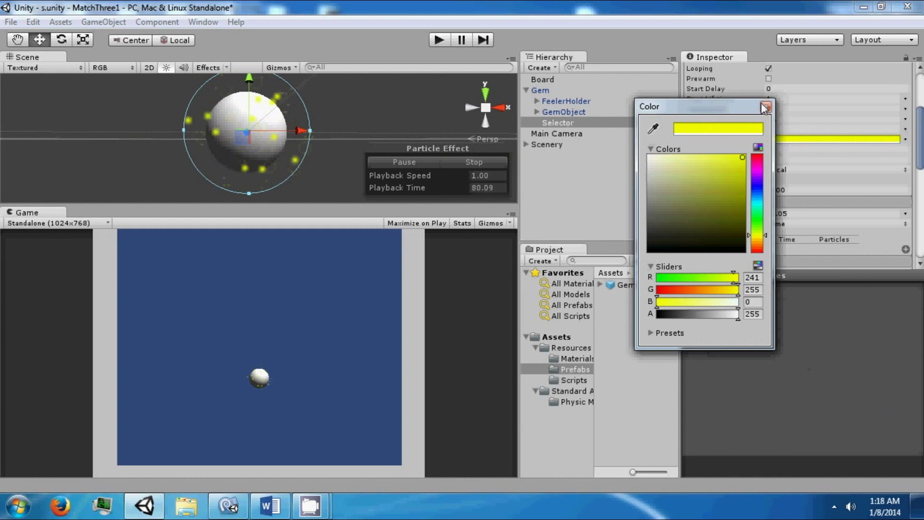
left_click(765, 106)
scroll(798, 178, "down", 3)
scroll(800, 186, "down", 4)
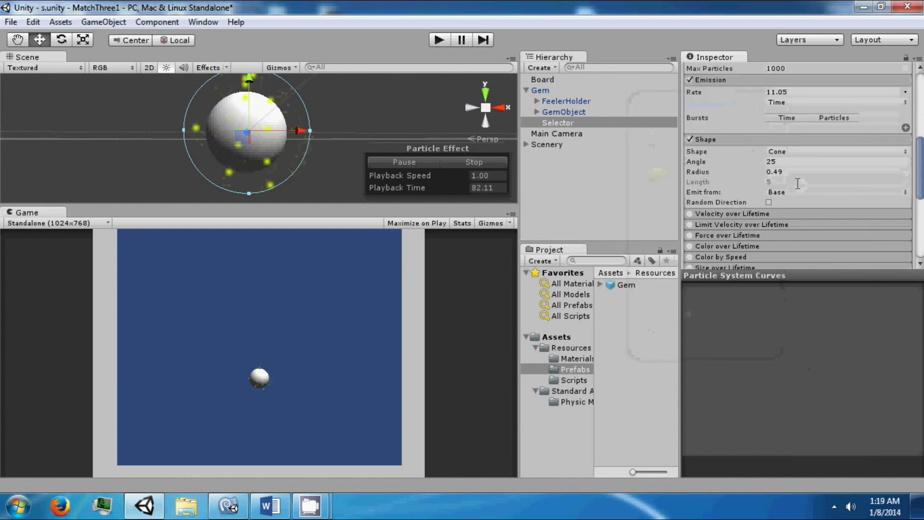
scroll(741, 241, "down", 2)
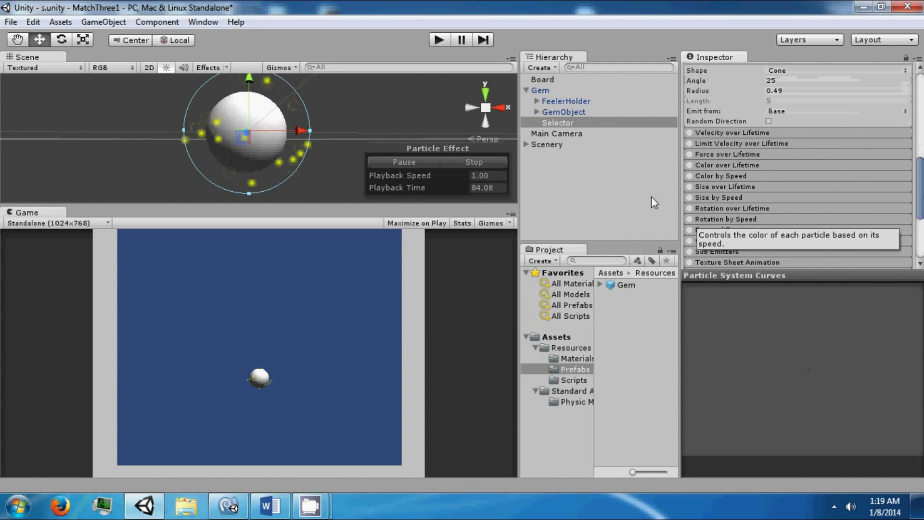
Enable Size over Lifetime with a curve starting at 0 and peaking at 2.0.
left_click(690, 187)
left_click(743, 187)
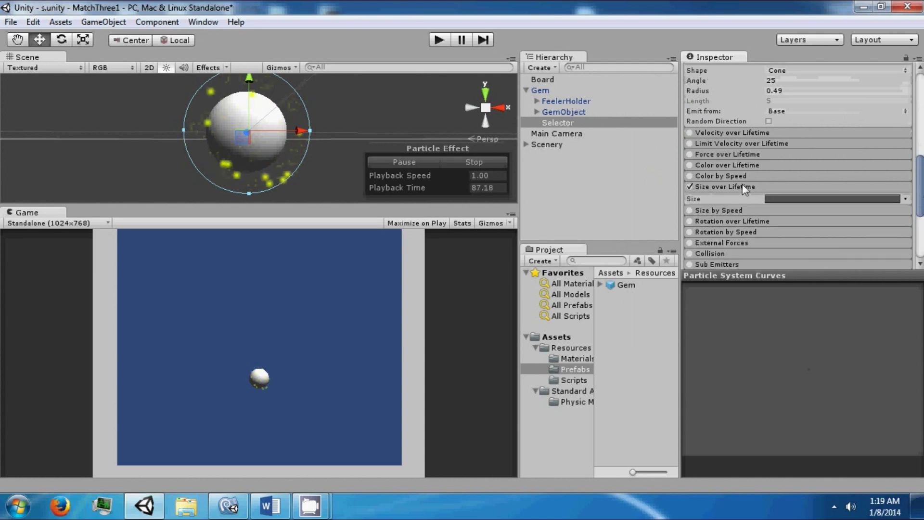
left_click(813, 199)
left_click_drag(708, 299, 684, 423)
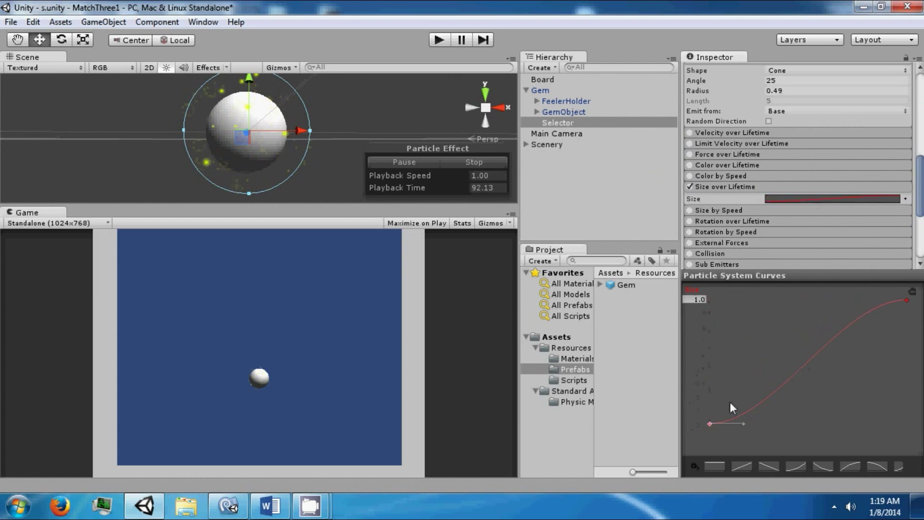
left_click(696, 301)
type("2")
left_click(741, 345)
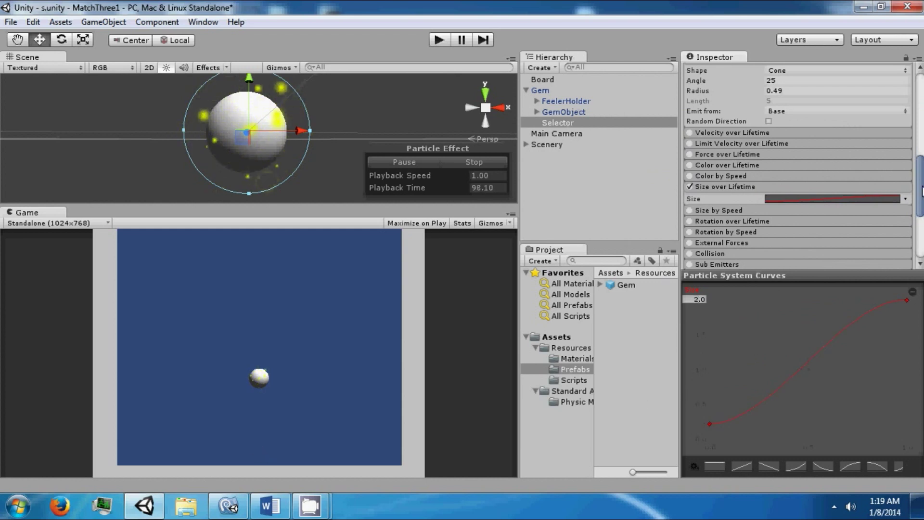
Assign the Selector child to the Gem script's Selector slot.
left_click(557, 90)
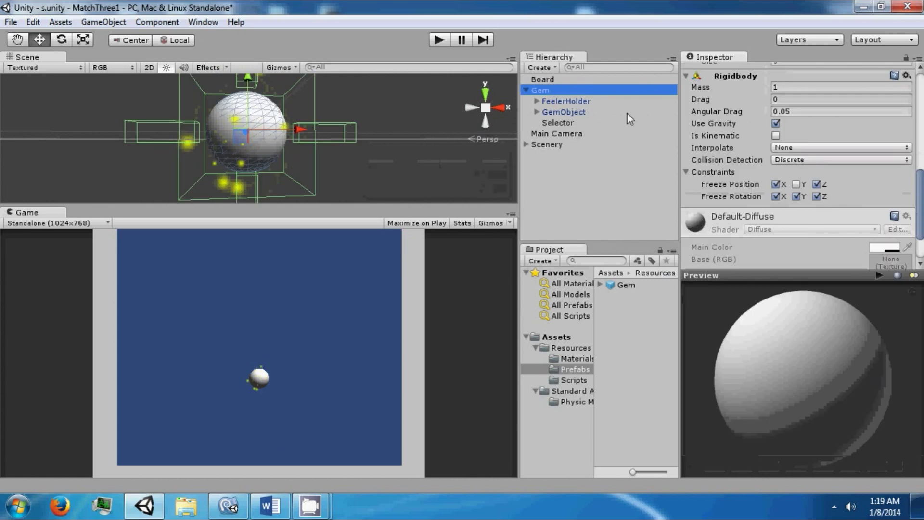
scroll(889, 198, "up", 6)
scroll(769, 171, "down", 1)
scroll(767, 171, "down", 3)
scroll(703, 218, "down", 5)
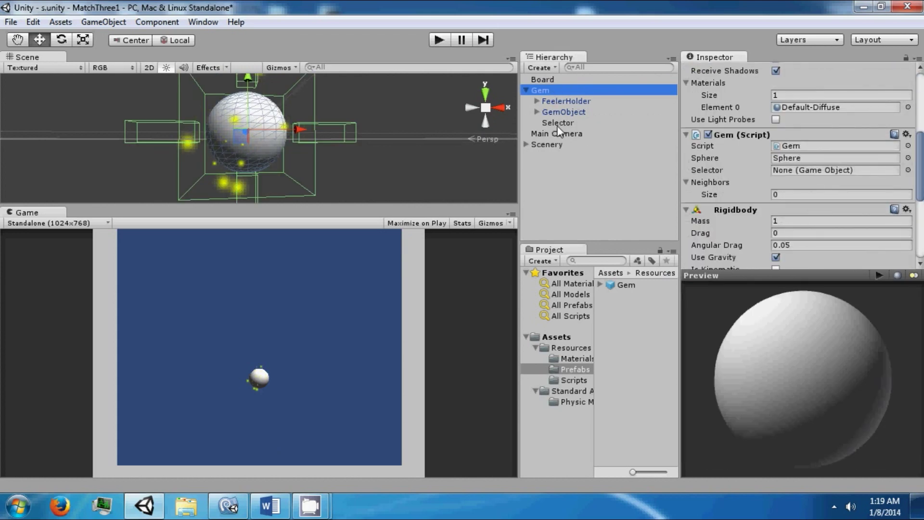
left_click_drag(558, 123, 795, 177)
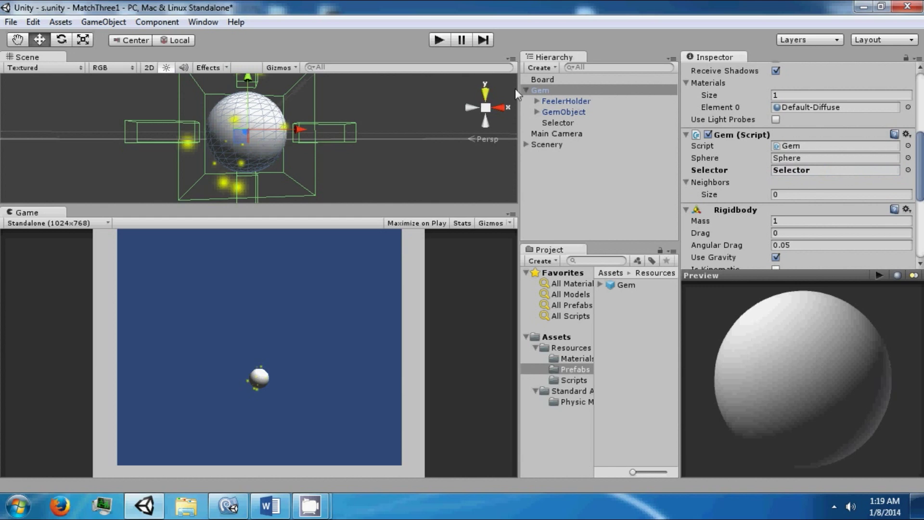
Apply the Gem changes to its prefab, delete the scene instance and select the prefab asset.
left_click_drag(528, 93, 622, 286)
left_click(560, 91)
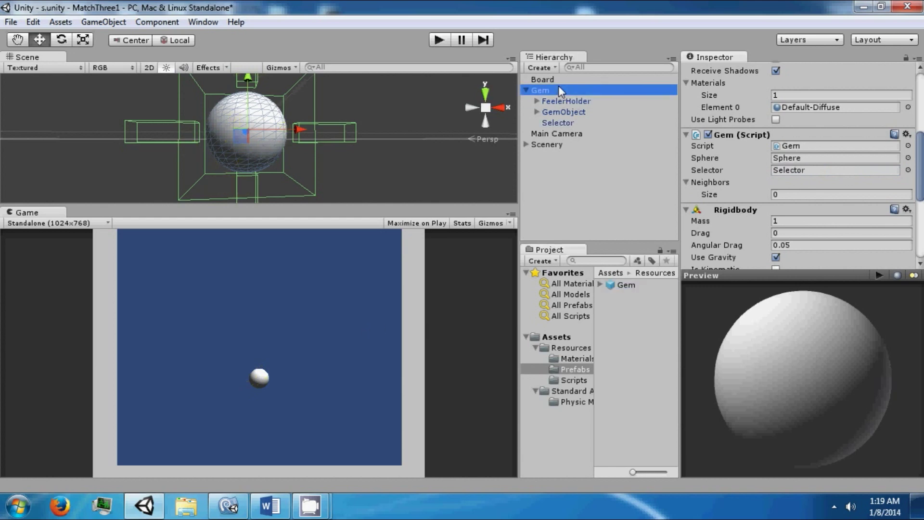
key("Delete")
left_click(634, 283)
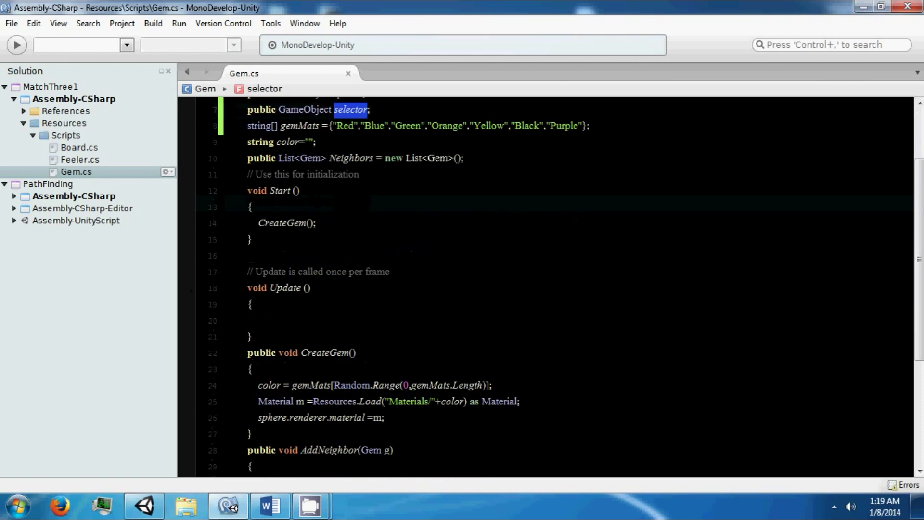
scroll(374, 203, "up", 2)
triple_click(374, 202)
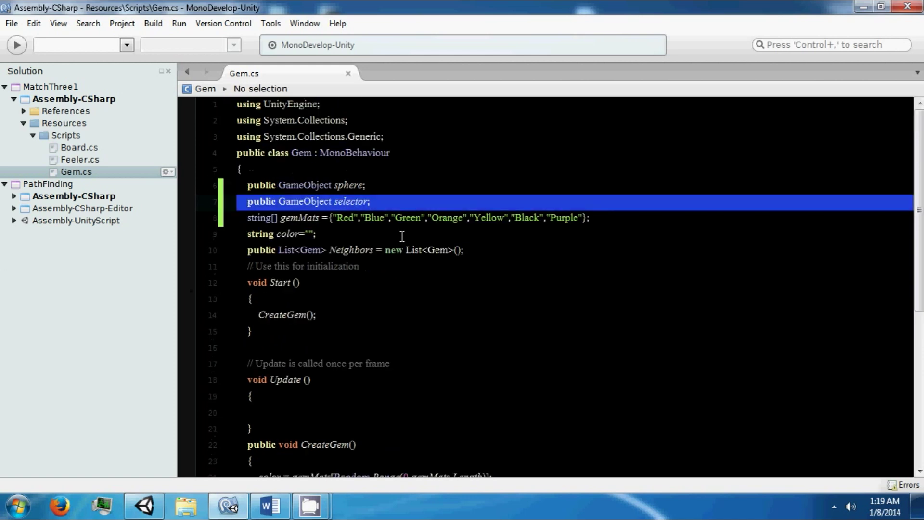
double_click(351, 202)
Deactivate the Gem prefab's Selector child so it starts hidden.
key("alt+Tab")
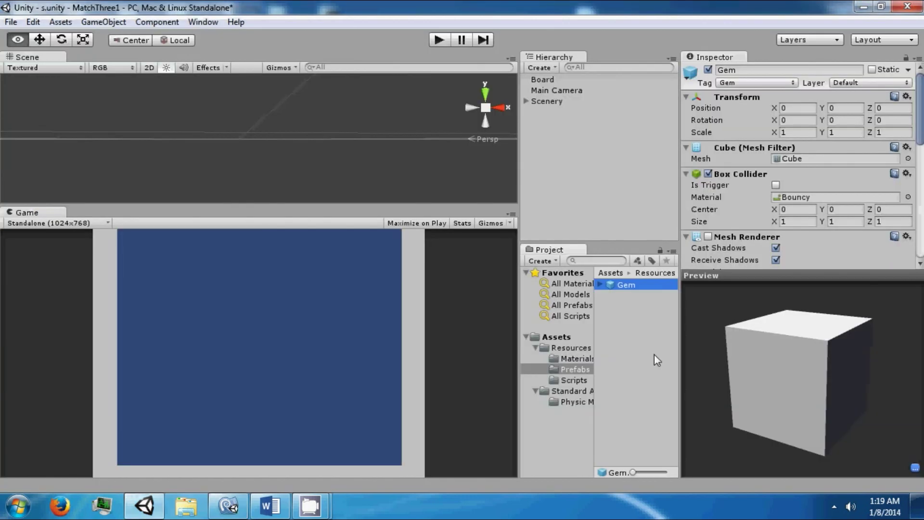
left_click(600, 285)
left_click(641, 295)
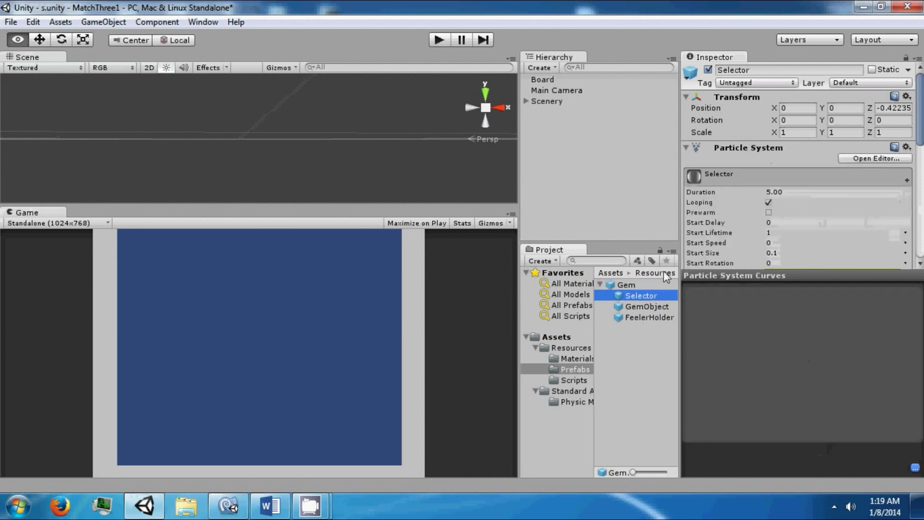
left_click(708, 70)
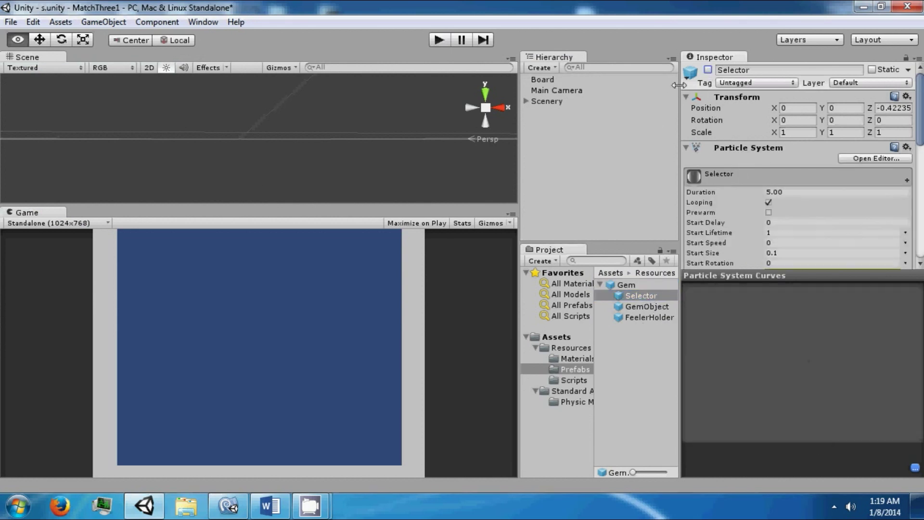
left_click(628, 294)
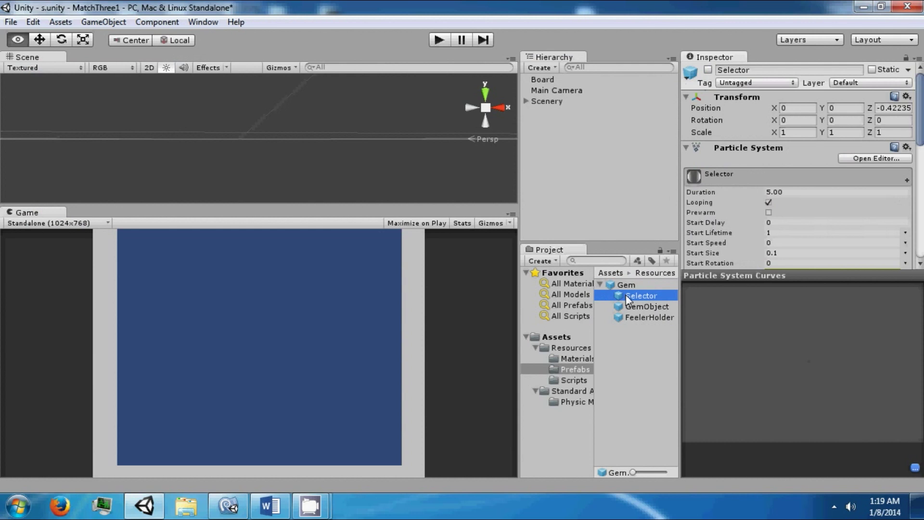
key("alt+Tab")
key("alt+Tab")
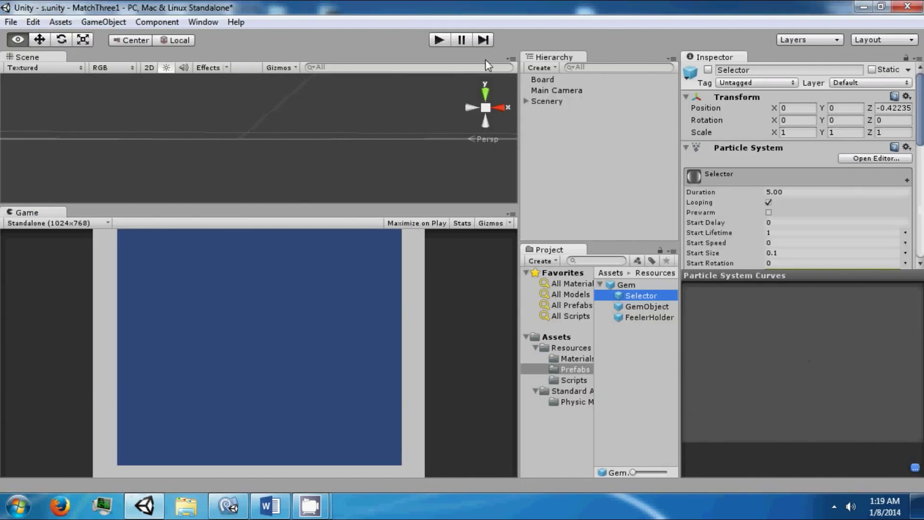
Run the game and switch on the first Gem clone's Selector sparkle.
left_click(436, 41)
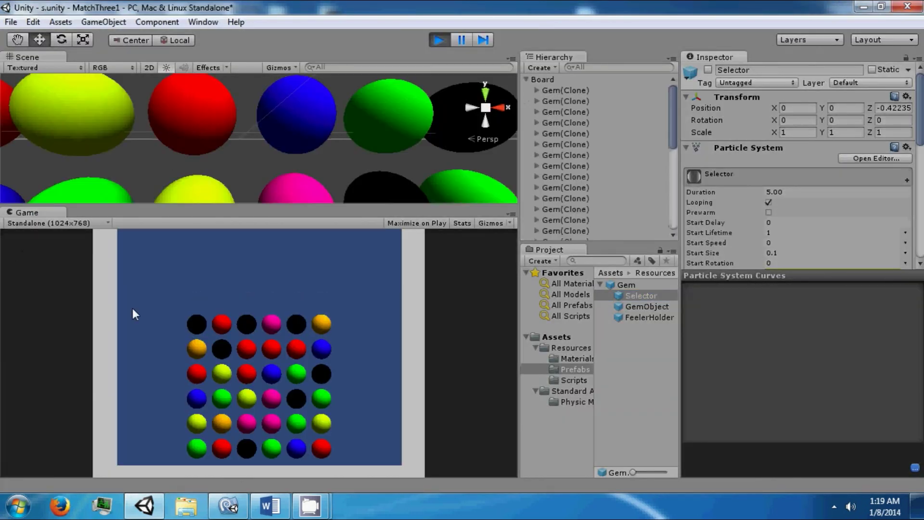
left_click(536, 90)
left_click(570, 122)
left_click(707, 70)
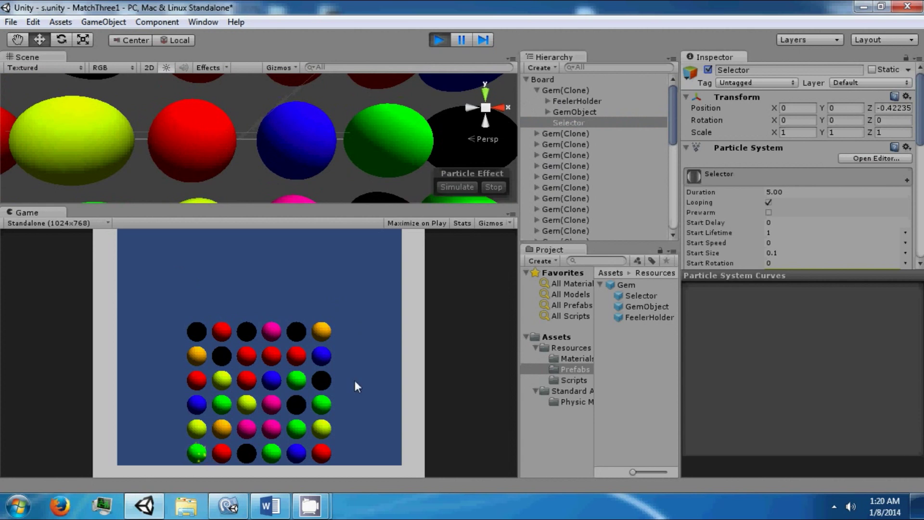
Add an empty public void ToggleSelector() method below Update in Gem.cs.
left_click(443, 44)
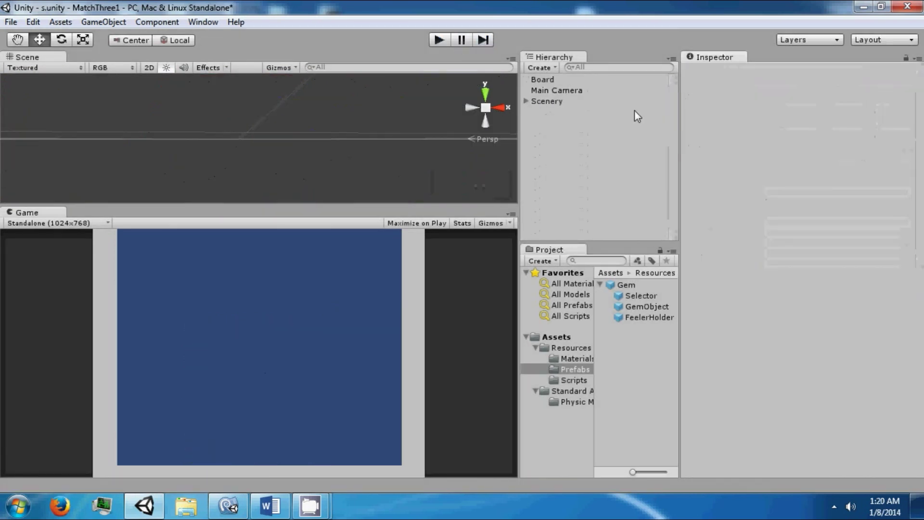
key("alt+Tab")
left_click(254, 290)
key("Return")
type("public")
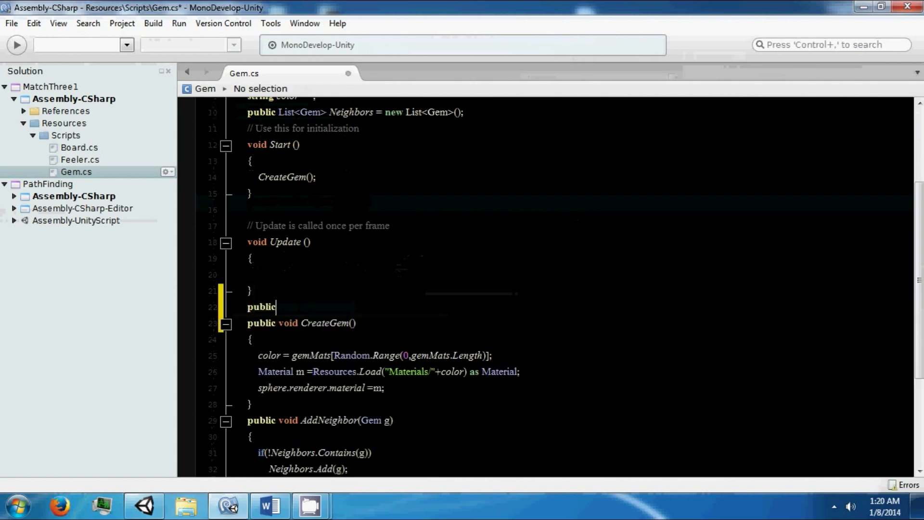
type(" void ")
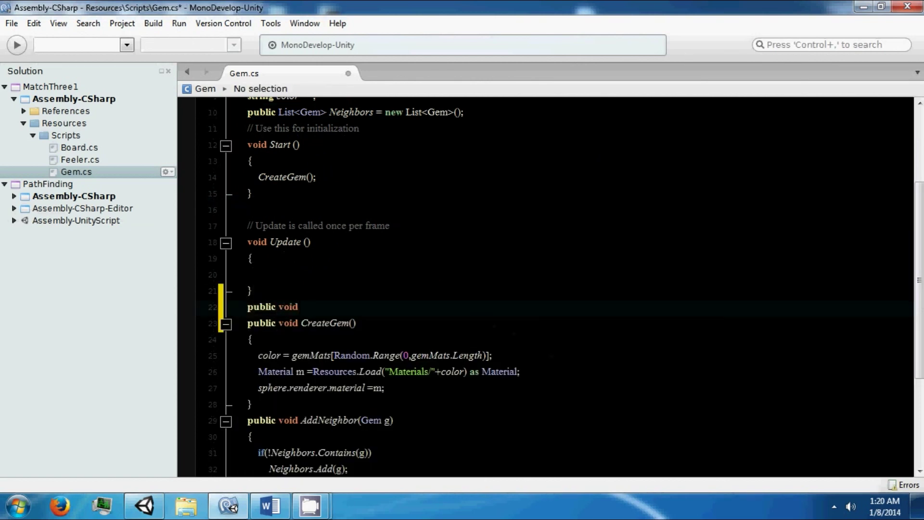
type("ToggleSelector()")
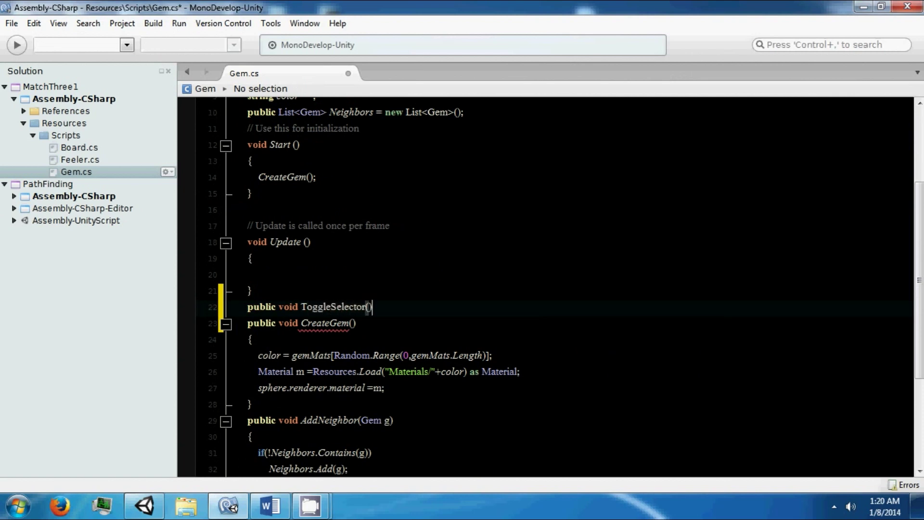
key("Return")
type("{")
key("Return")
type("}")
key("Up")
Declare 'public bool isSelected = false;' below the Neighbors field.
key("Return")
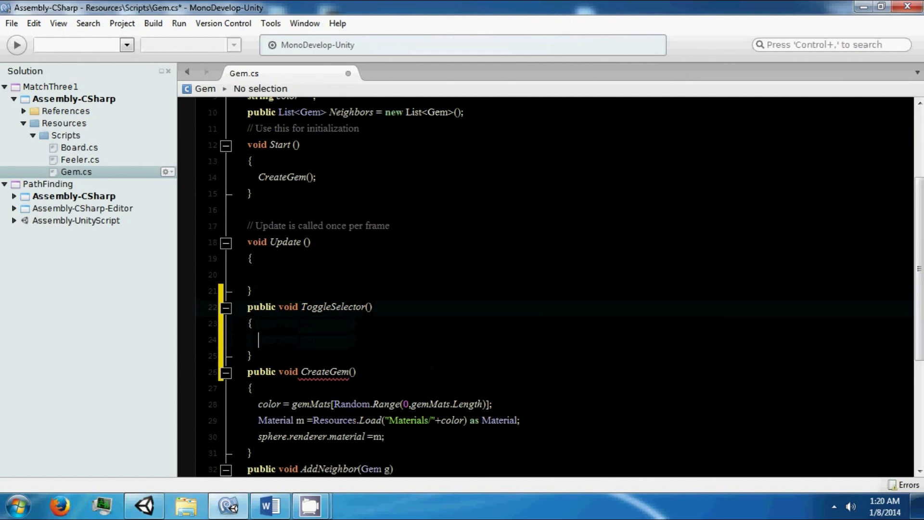
key("Up")
key("Up")
key("Up")
key("Up")
key("Up")
key("Up")
key("Up")
key("Up")
key("Up")
key("Up")
key("Up")
key("Up")
key("Up")
key("Up")
key("Up")
key("Up")
key("Up")
key("Up")
key("Up")
key("Up")
key("Up")
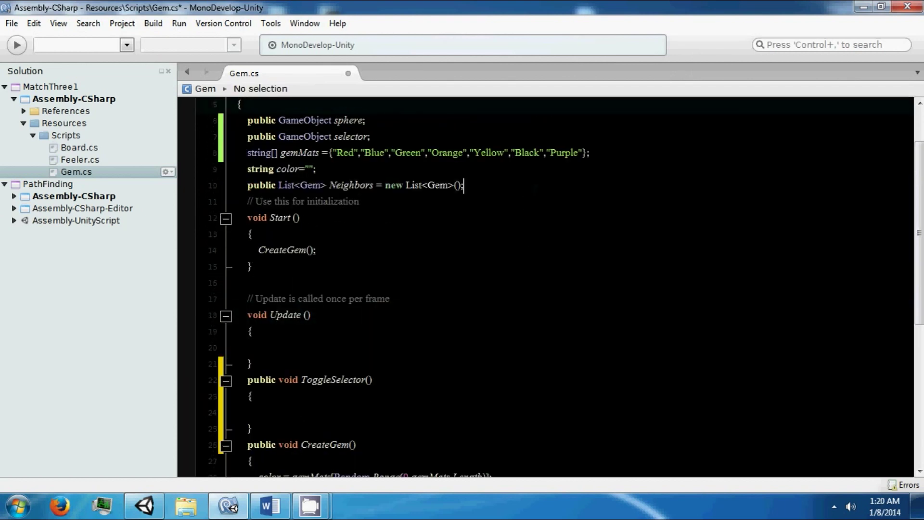
key("Return")
type("public b")
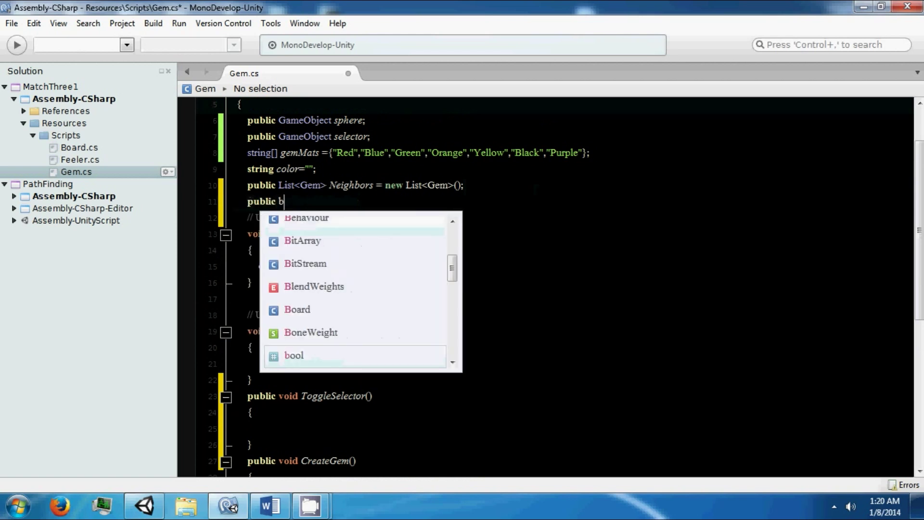
type("ool isSelecto")
key("BackSpace")
type("ed")
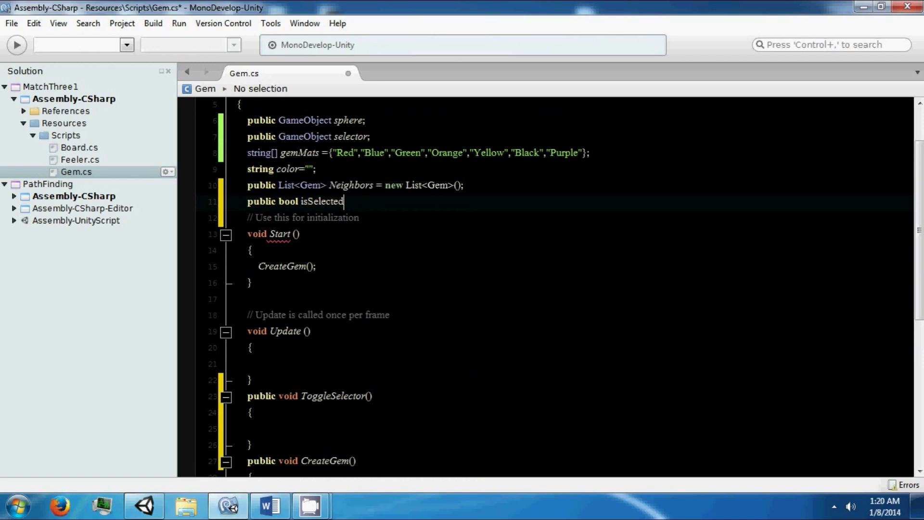
type(" =false;")
In ToggleSelector, write the line isSelected = !isSelected;.
scroll(518, 247, "down", 4)
left_click(518, 247)
type("isSelected =")
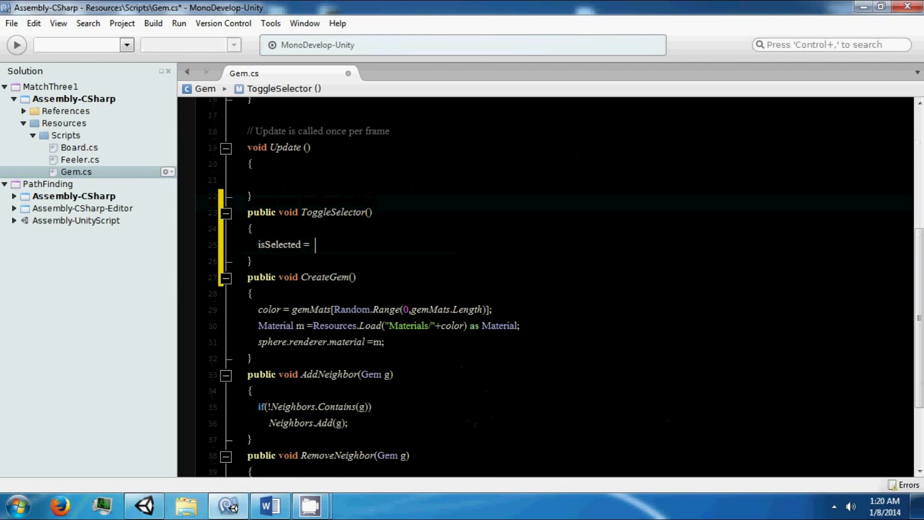
type(" !iss")
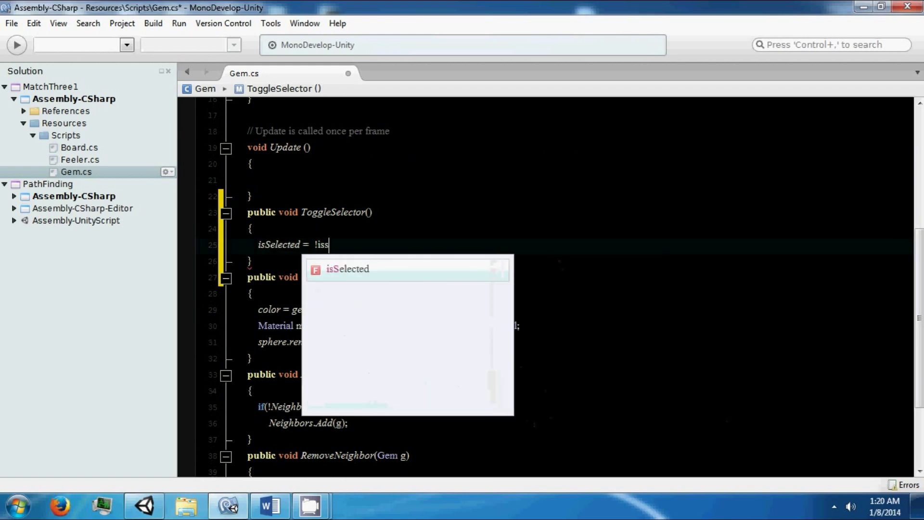
key("Return")
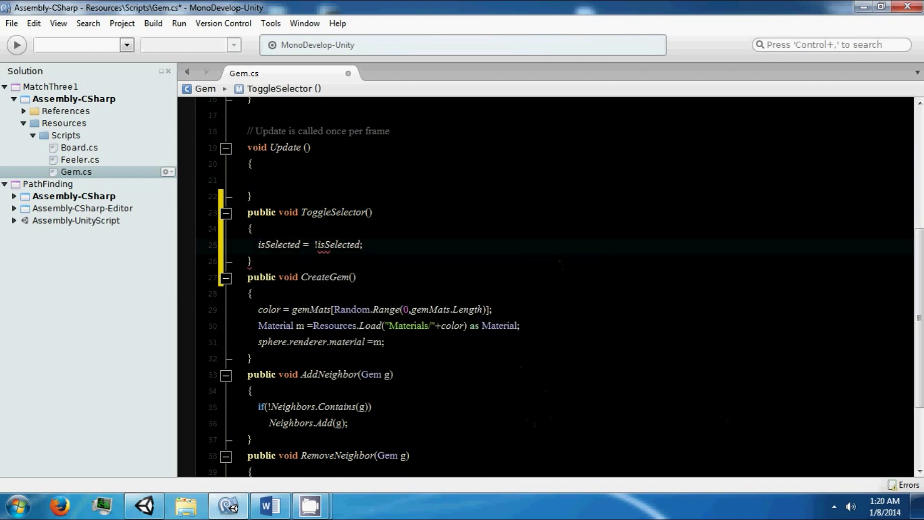
double_click(323, 248)
left_click(312, 245)
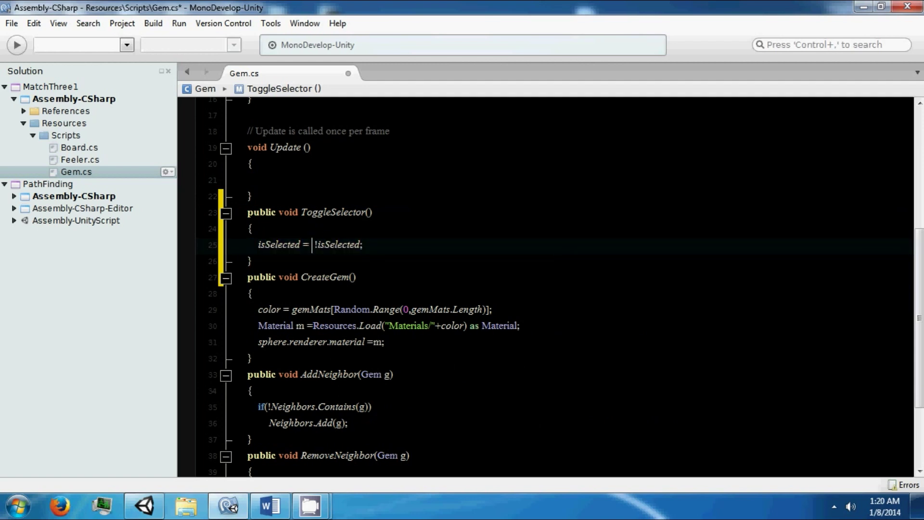
double_click(276, 245)
double_click(340, 245)
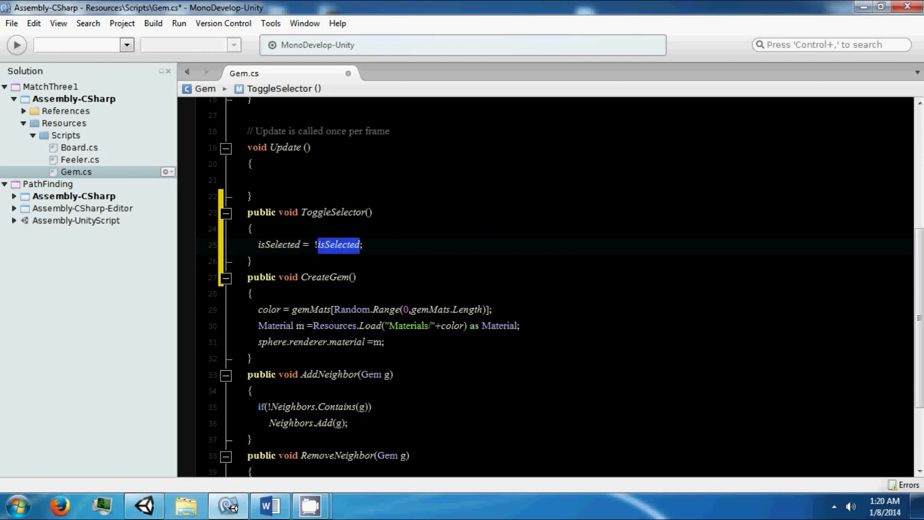
left_click_drag(314, 245, 364, 256)
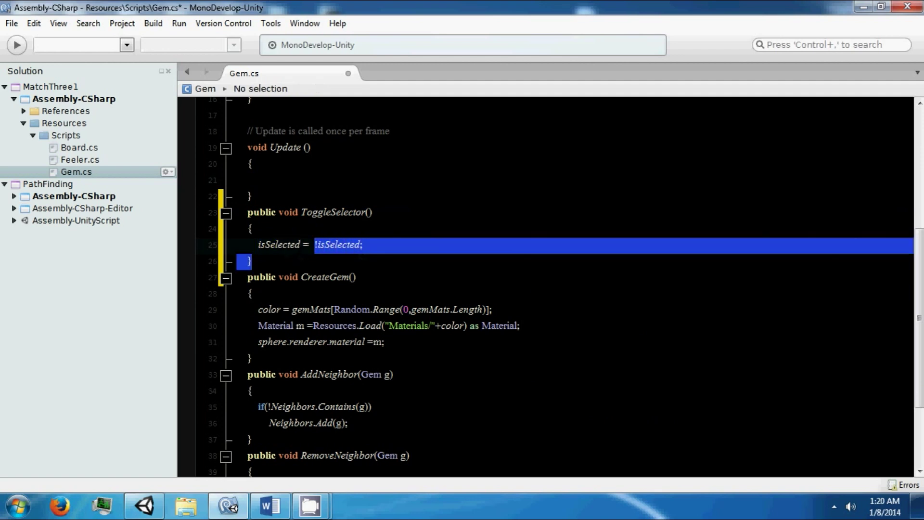
double_click(279, 245)
left_click(370, 244)
Add selector.SetActive(isSelected); below the toggle line.
key("Return")
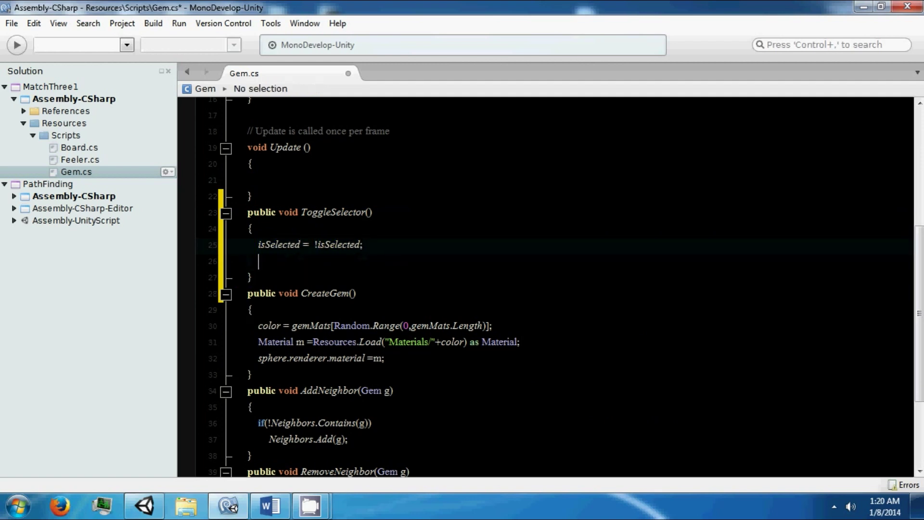
type("see")
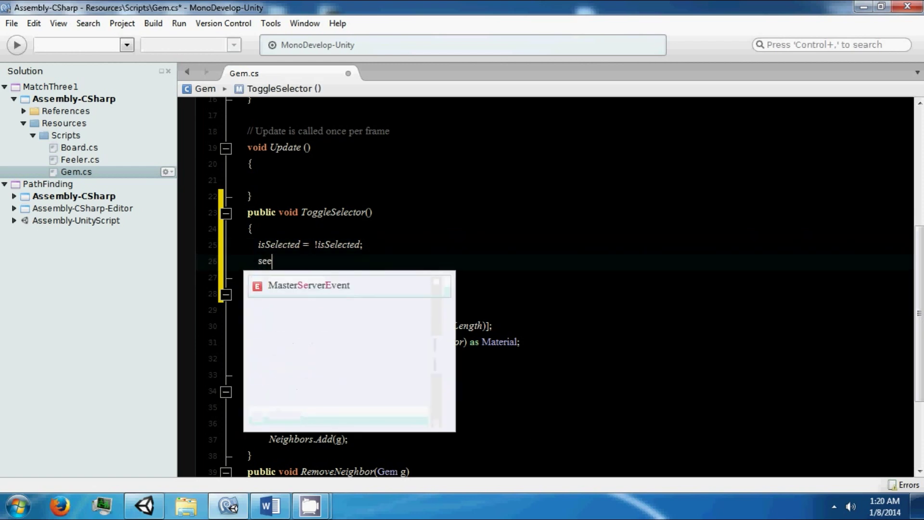
key("BackSpace")
type("e")
key("BackSpace")
type("lector.")
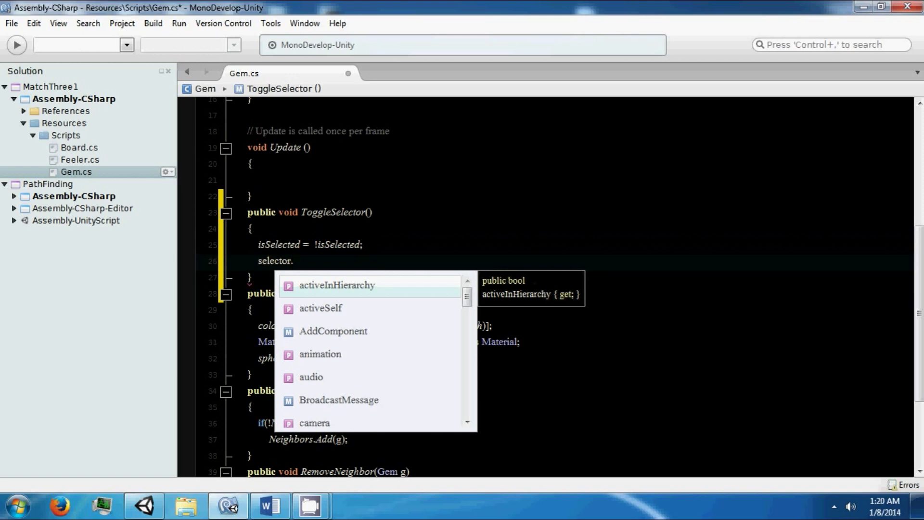
type("SetActive(")
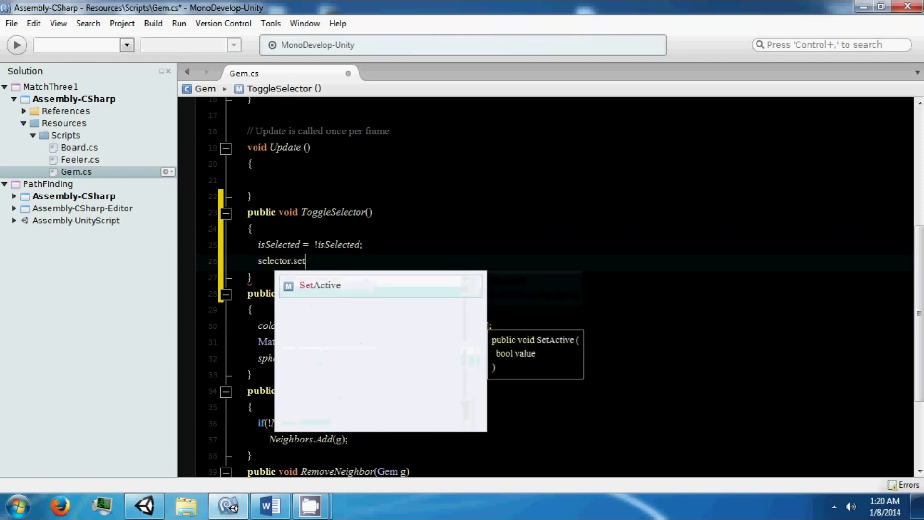
type("isSelected);")
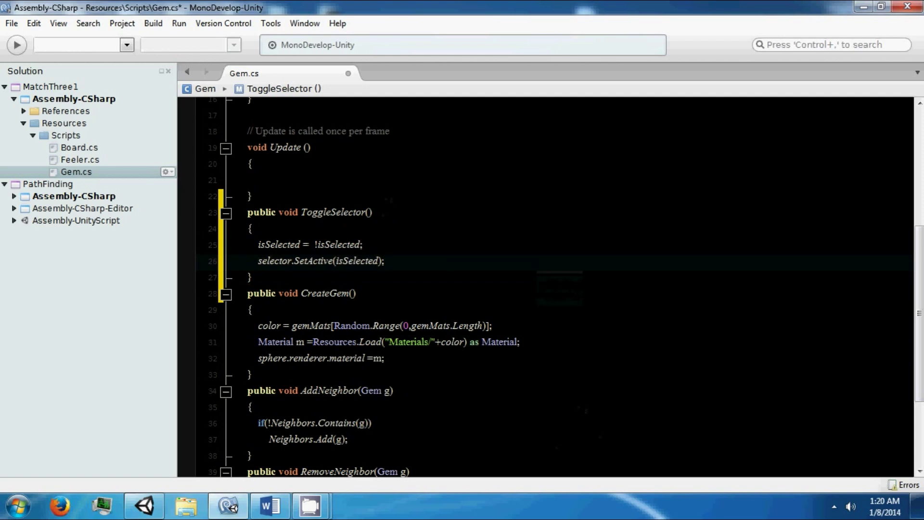
Call ToggleSelector(); inside OnMouseDown and save Gem.cs.
scroll(544, 286, "down", 3)
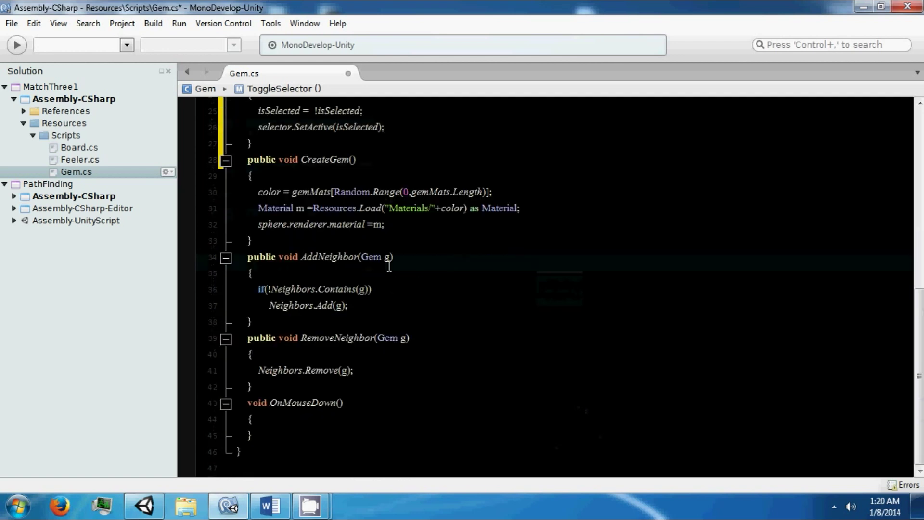
left_click(272, 420)
key("Return")
type("ToggleSelector();")
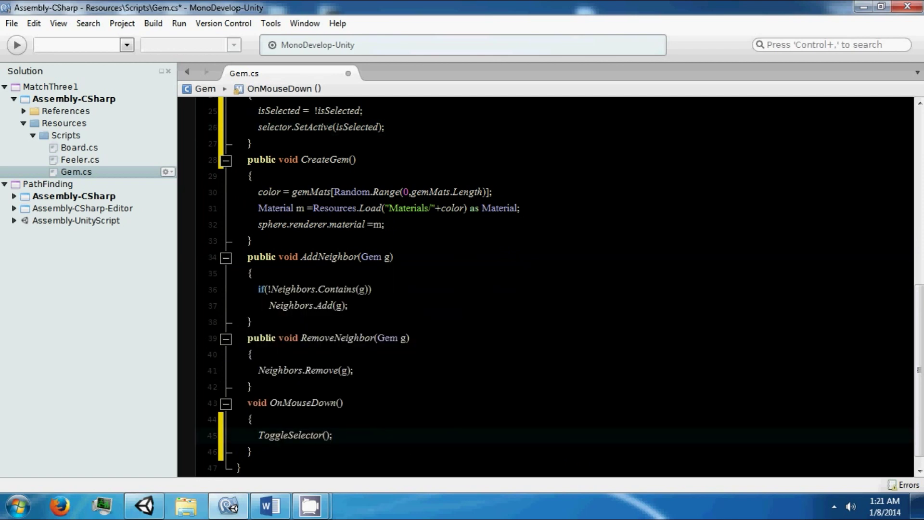
key("ctrl+s")
Return to the Unity editor and start Play mode to test clicking gems.
key("alt+Tab")
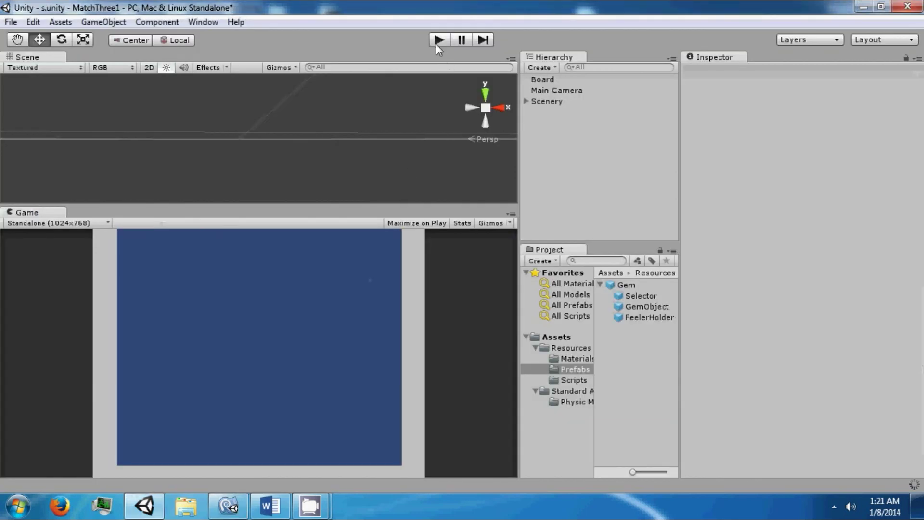
left_click(430, 41)
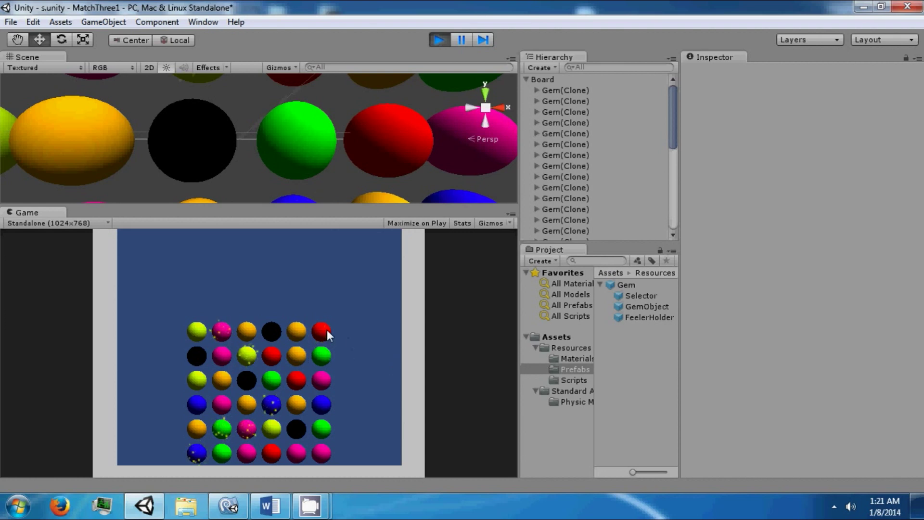
Stop the game, enable Prewarm on the Selector prefab's Particle System, then replay and click a gem.
left_click(436, 39)
left_click(645, 295)
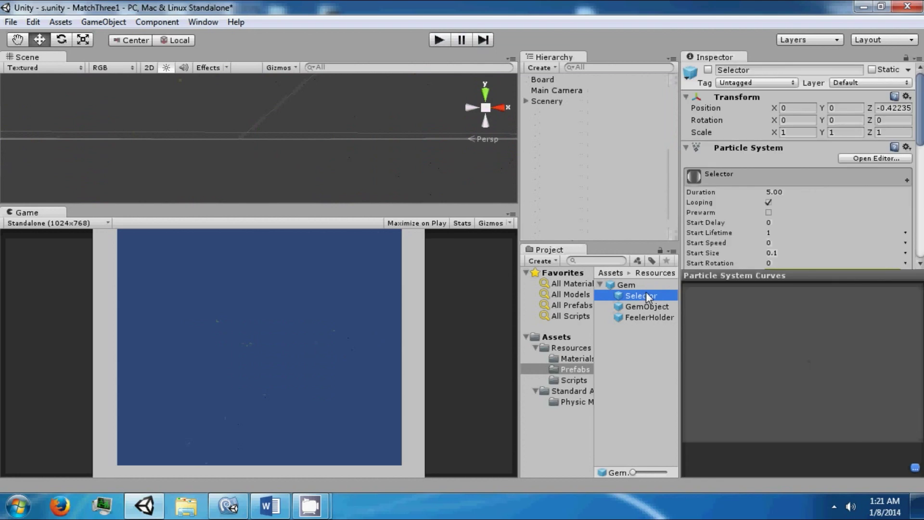
left_click(769, 213)
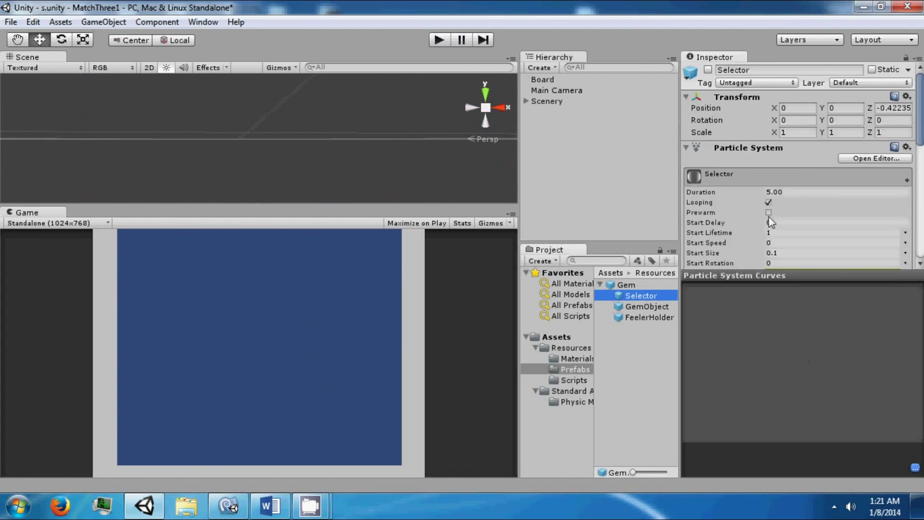
left_click(444, 41)
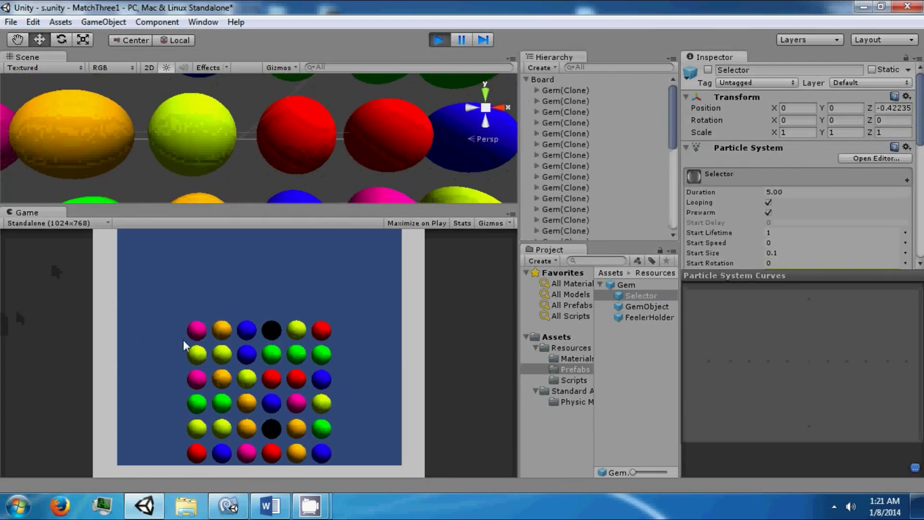
left_click(197, 335)
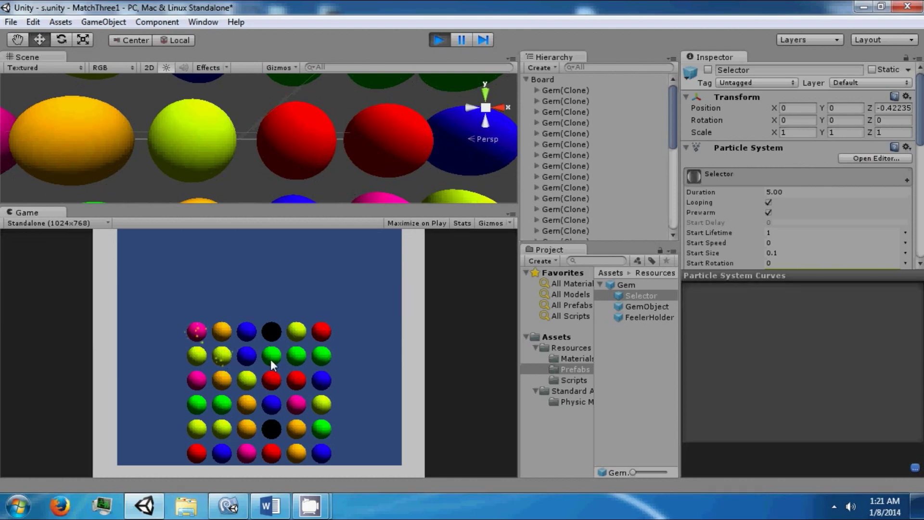